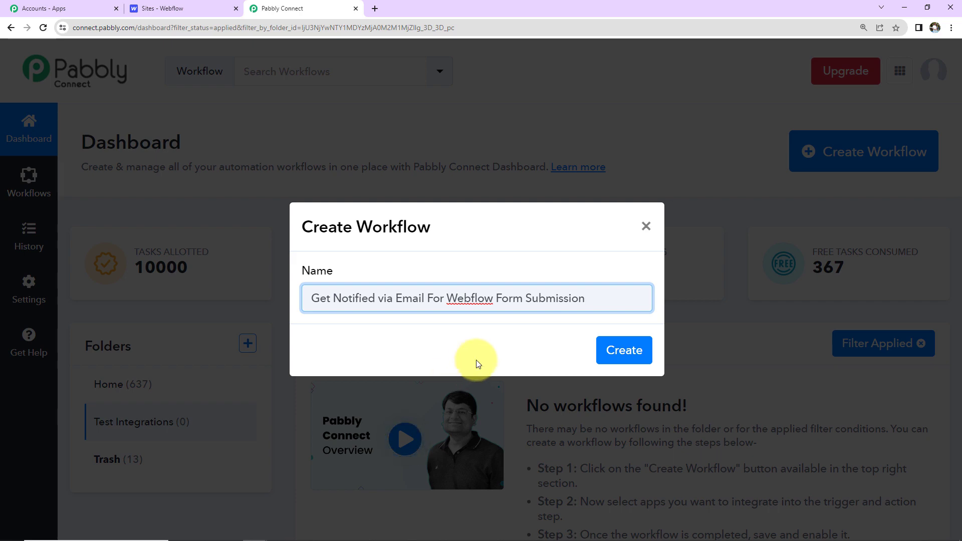
# - Create the 'Get Notified via Email For Webflow Form Submission' workflow and collapse the trigger's app chooser
pyautogui.click(626, 349)
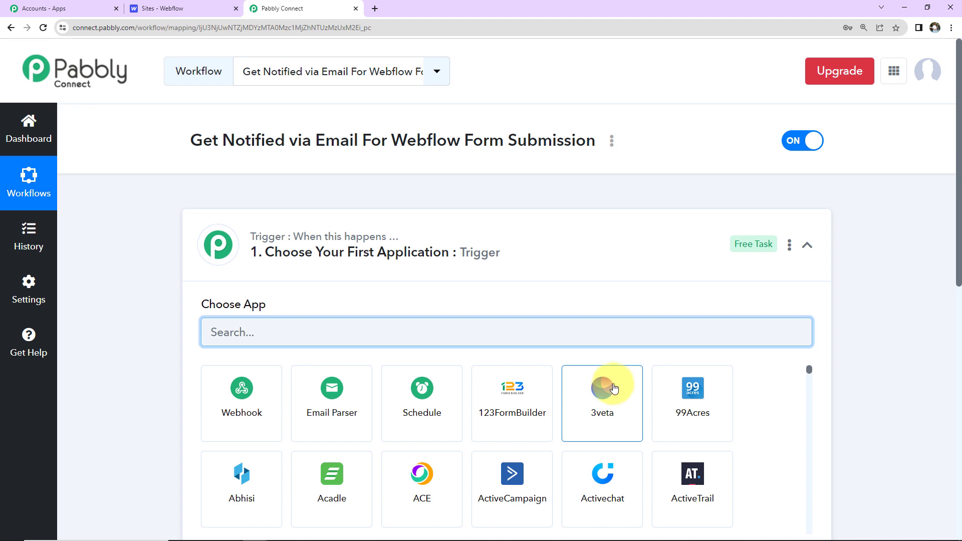
pyautogui.scroll(-5, 884, 329)
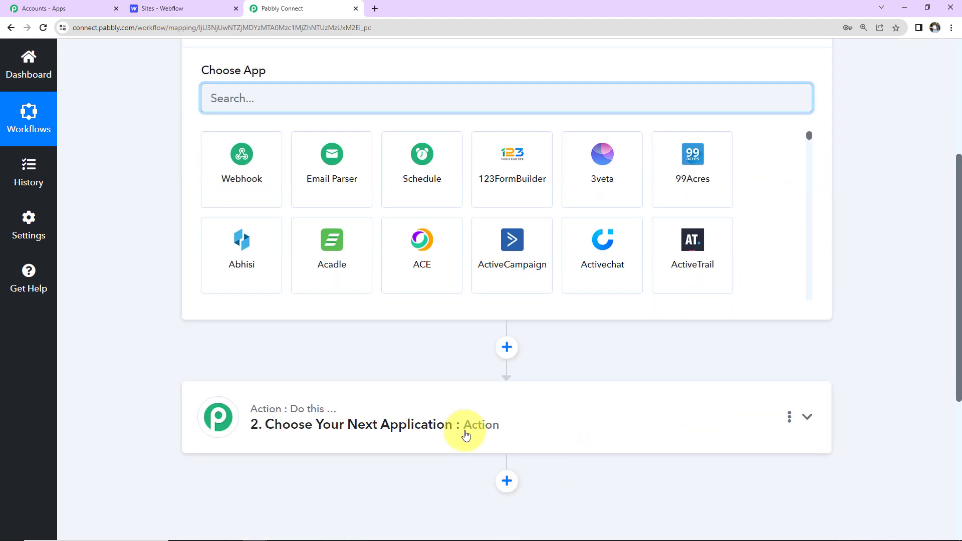
pyautogui.scroll(2, 801, 281)
pyautogui.click(806, 129)
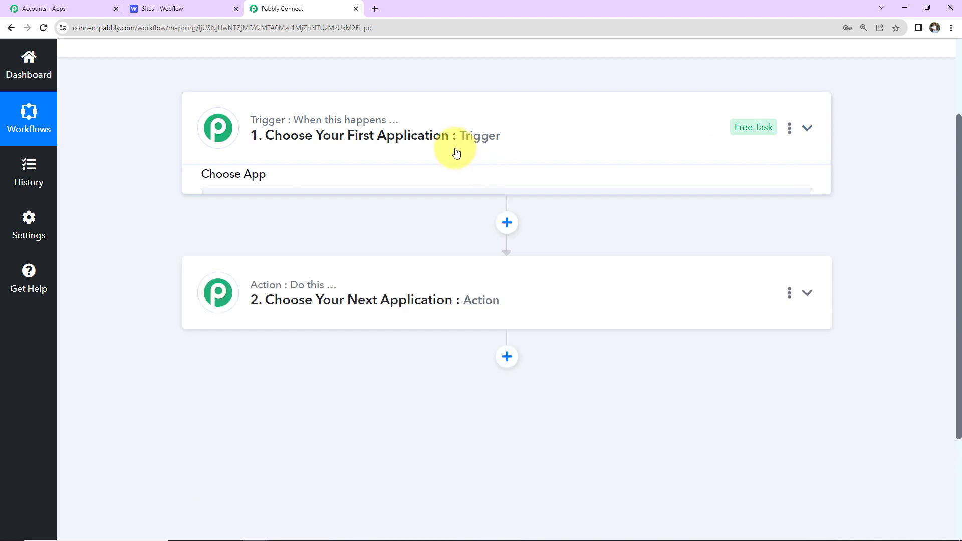
pyautogui.scroll(2, 566, 387)
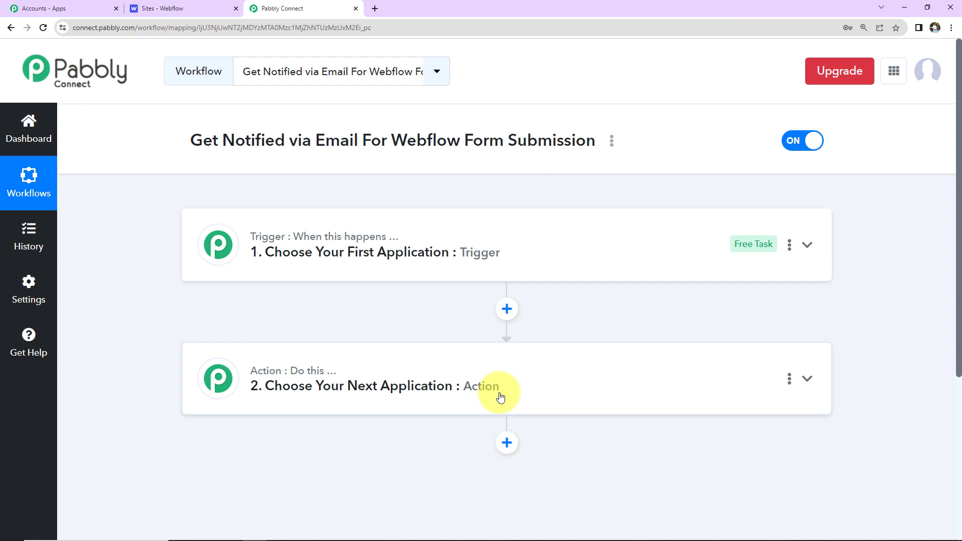
# - Set the trigger to Webflow with the New Form Submission event
pyautogui.click(518, 265)
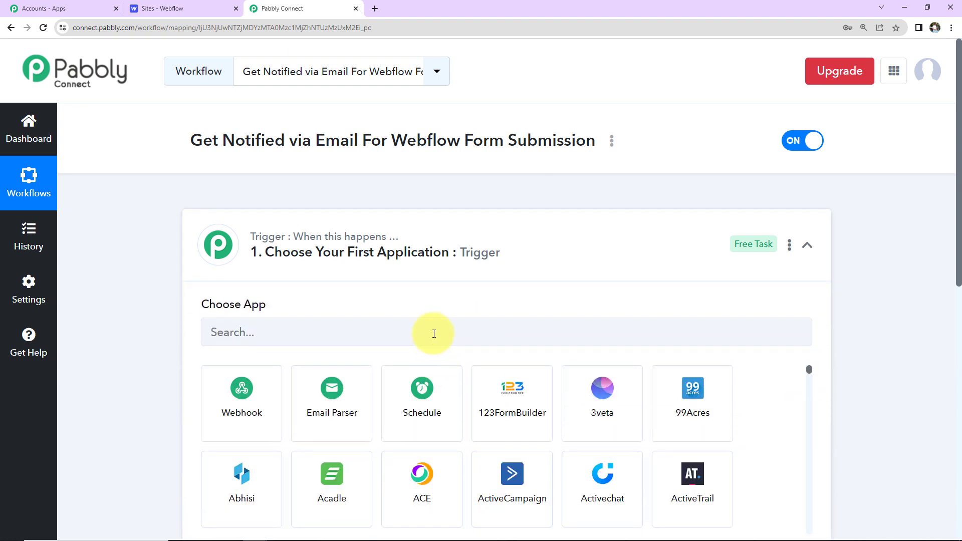
pyautogui.click(434, 333)
pyautogui.write('webflow')
pyautogui.click(270, 393)
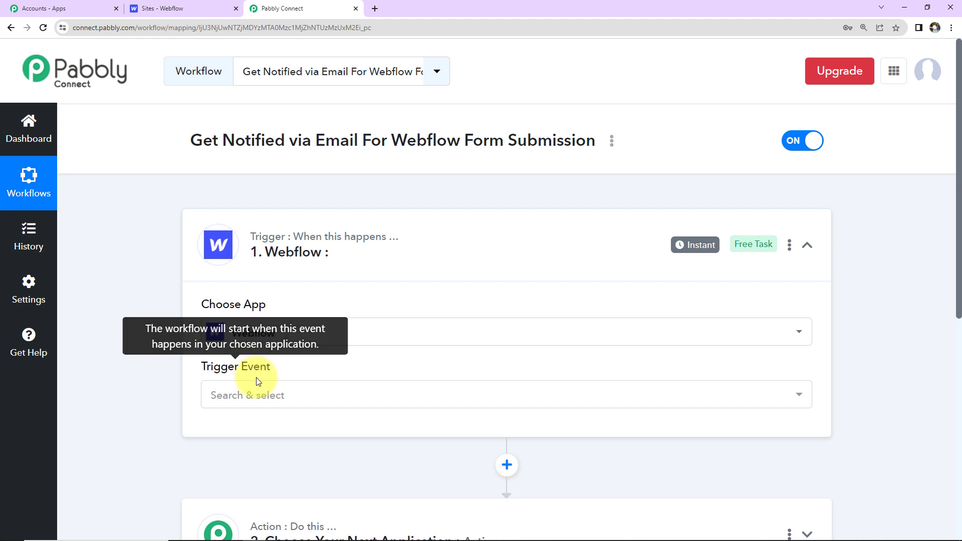
pyautogui.click(254, 394)
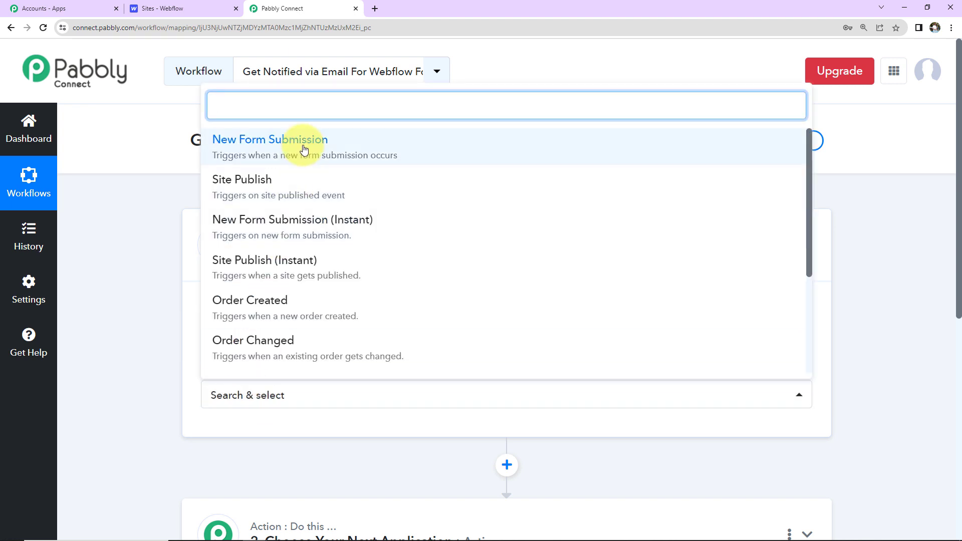
pyautogui.click(307, 148)
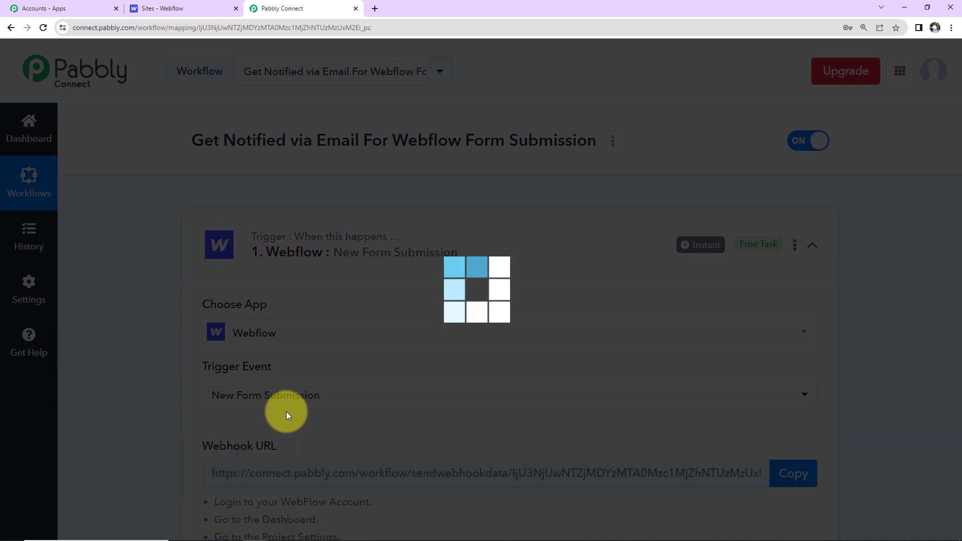
# - Copy the trigger's webhook URL and switch to the Webflow sites dashboard
pyautogui.scroll(-1, 873, 366)
pyautogui.scroll(-2, 873, 366)
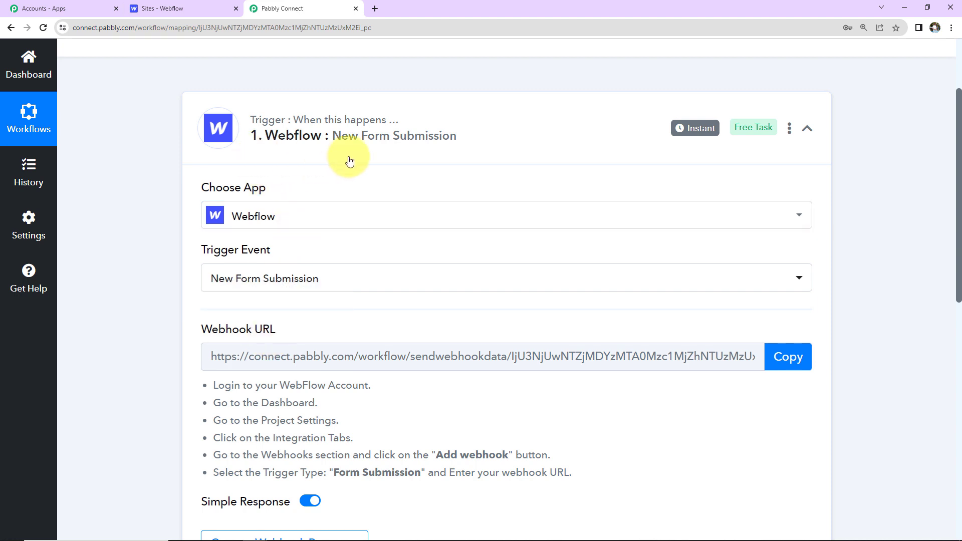
pyautogui.click(780, 357)
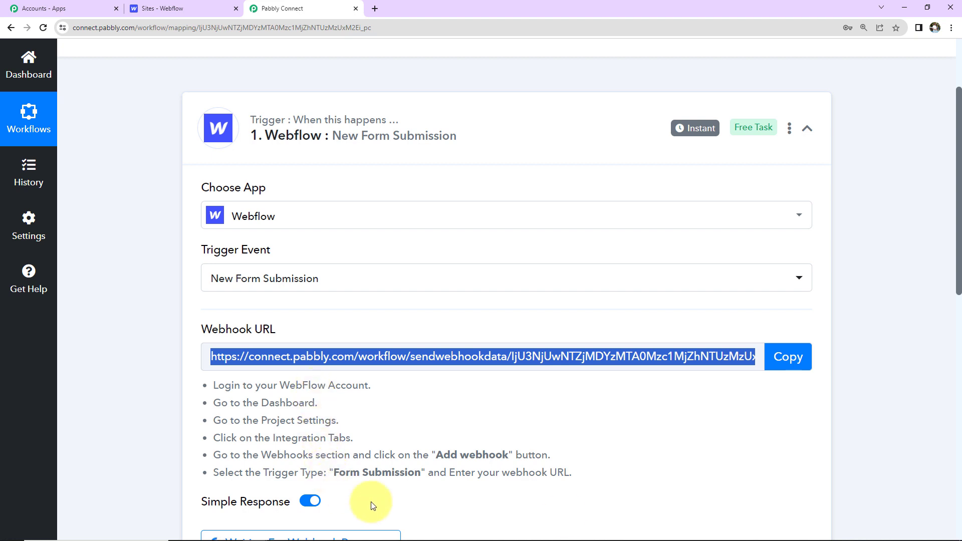
pyautogui.click(200, 10)
# - Open the Supercool site's Integrations settings in Webflow
pyautogui.scroll(-2, 196, 151)
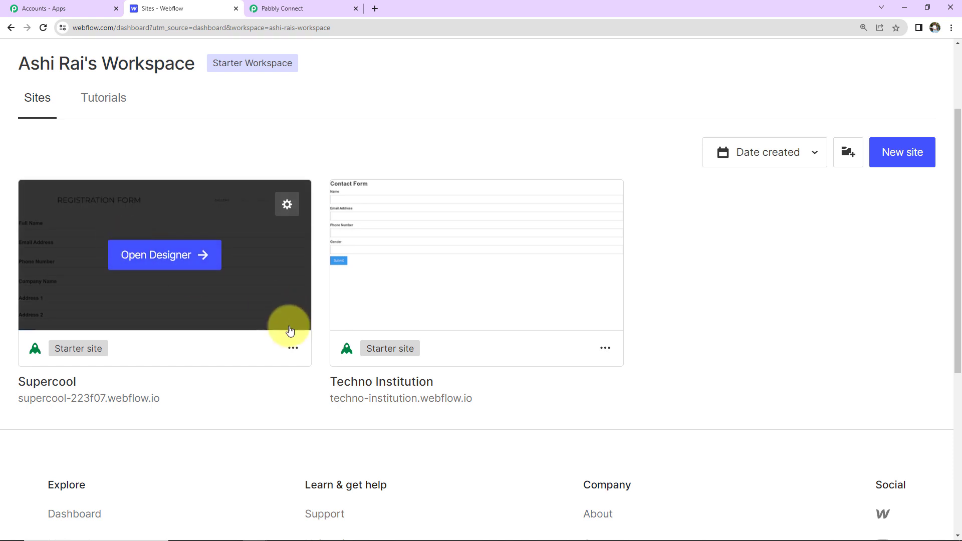
pyautogui.click(293, 351)
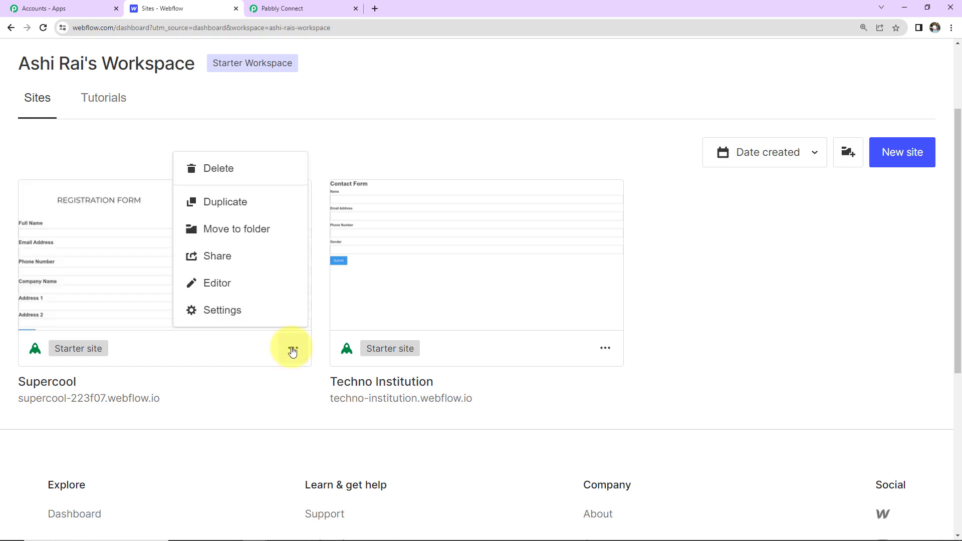
pyautogui.click(246, 315)
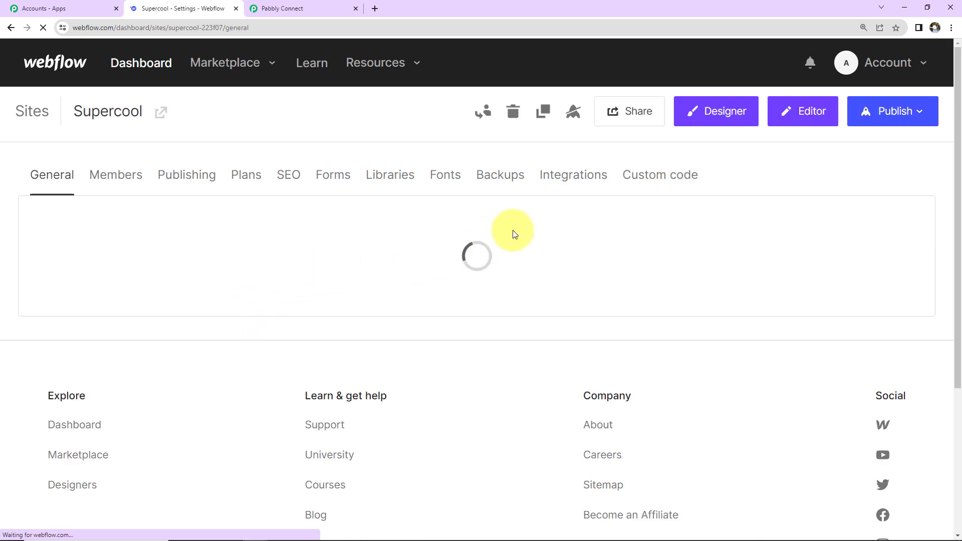
pyautogui.click(574, 186)
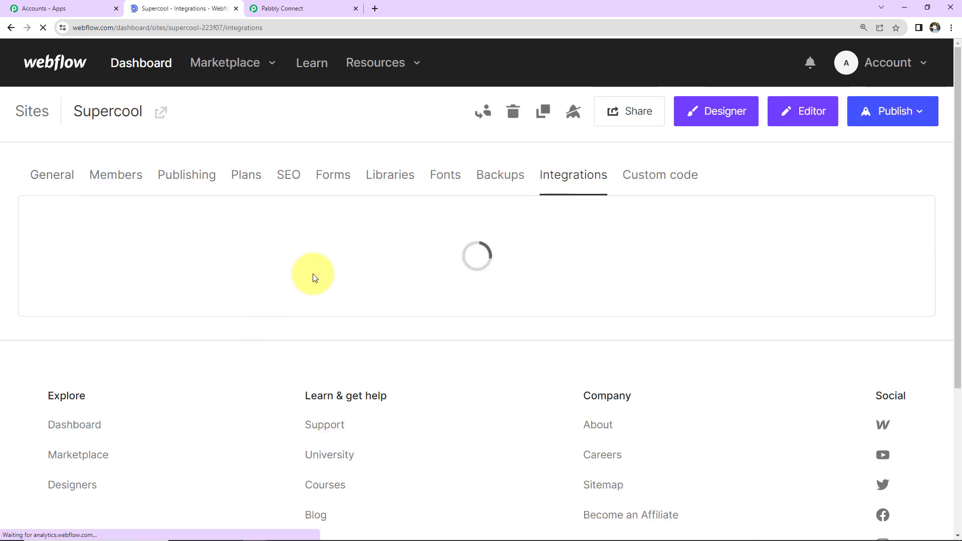
pyautogui.scroll(-10, 196, 276)
pyautogui.scroll(-9, 196, 276)
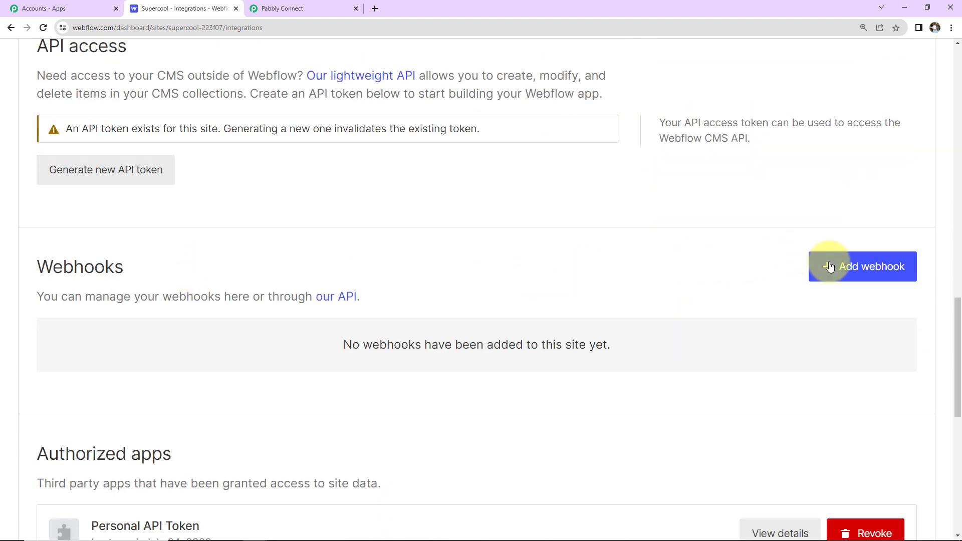
# - Add a Form submission webhook using the pasted Pabbly Connect webhook URL
pyautogui.click(850, 270)
pyautogui.click(406, 152)
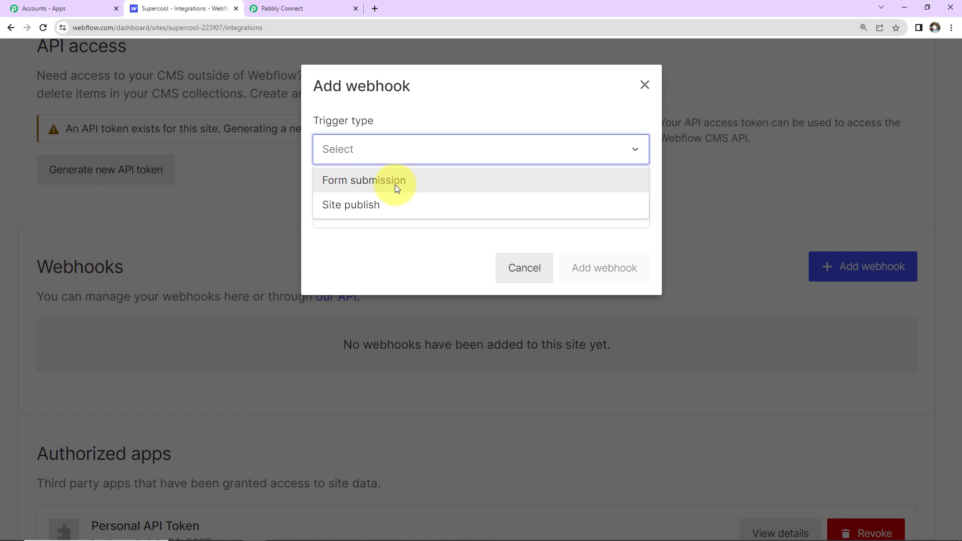
pyautogui.click(395, 184)
pyautogui.click(381, 214)
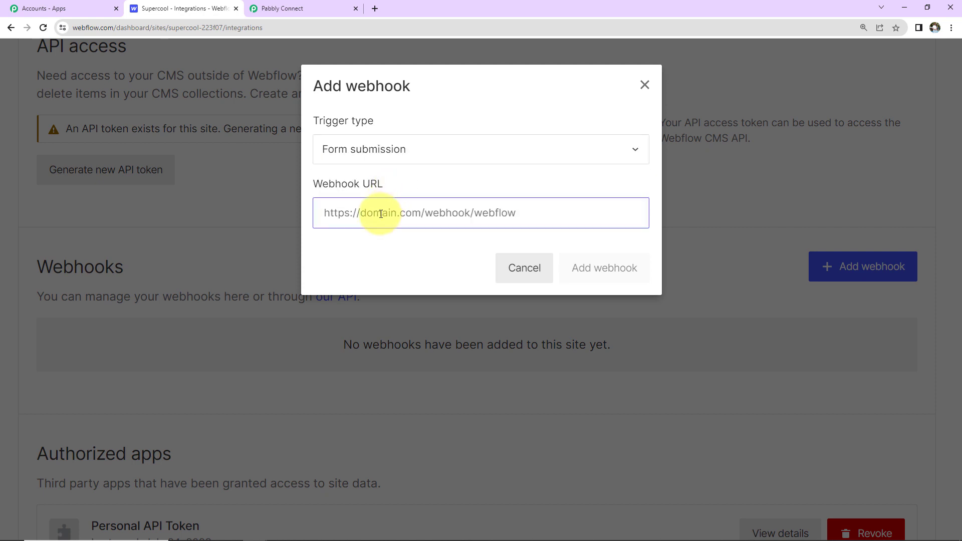
pyautogui.hotkey('ctrl', 'v')
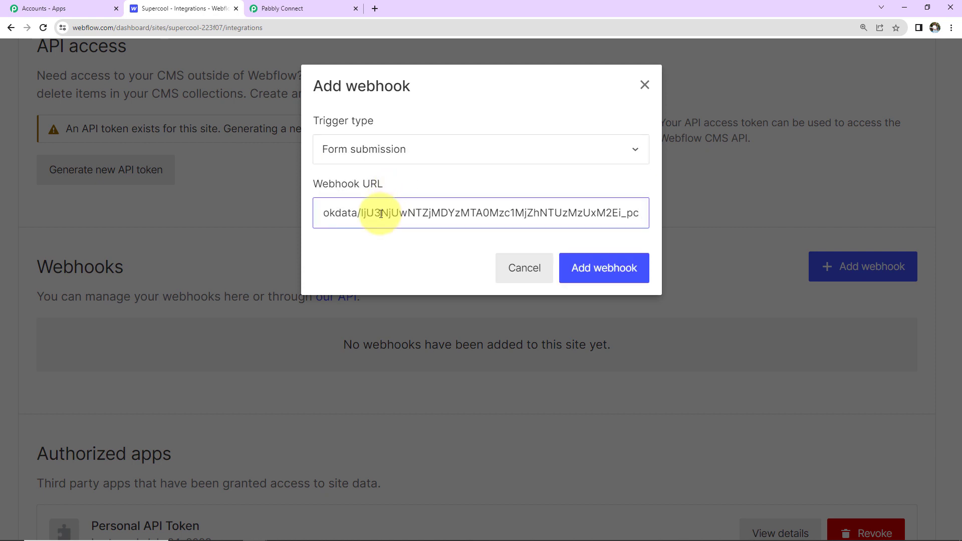
pyautogui.click(623, 270)
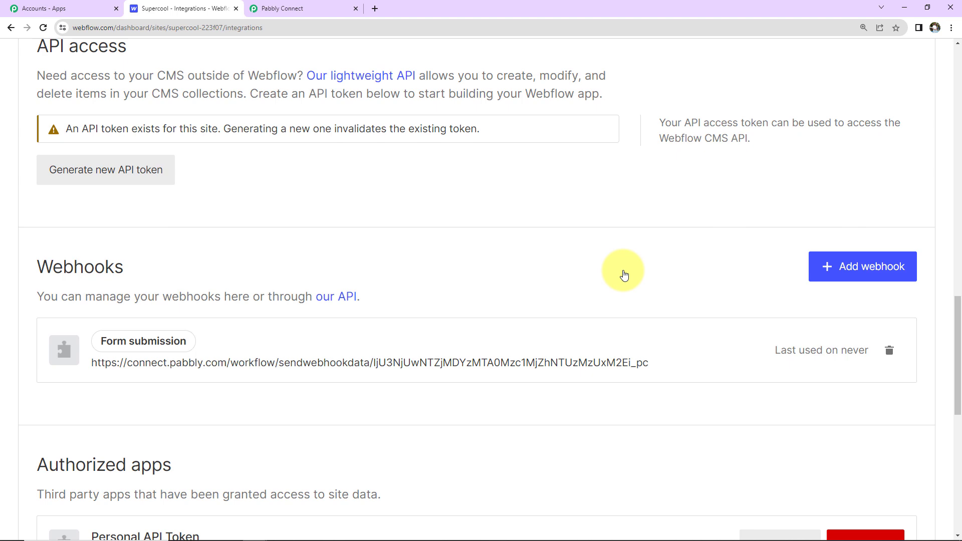
# - Confirm the Pabbly trigger shows Waiting For Webhook Response, then go back to Webflow's Dashboard
pyautogui.click(306, 8)
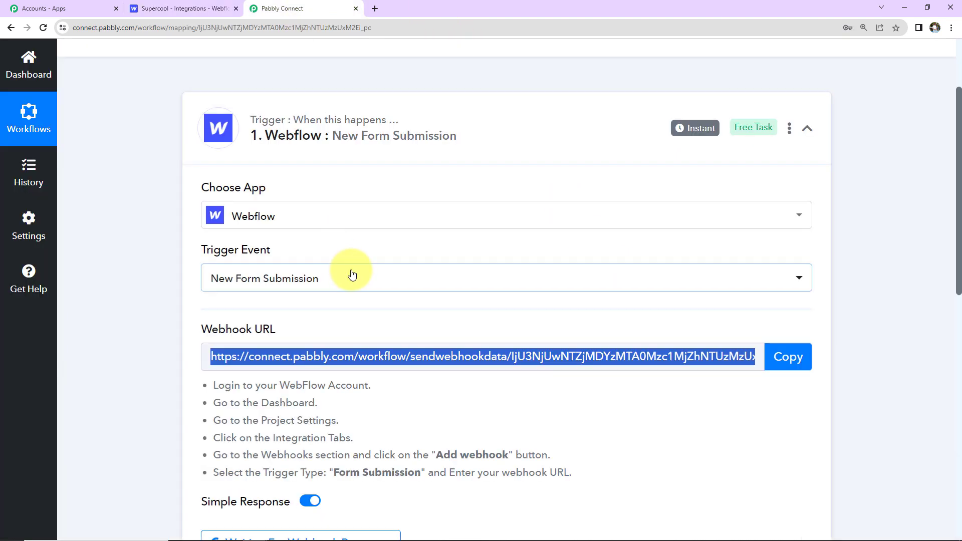
pyautogui.scroll(-5, 346, 280)
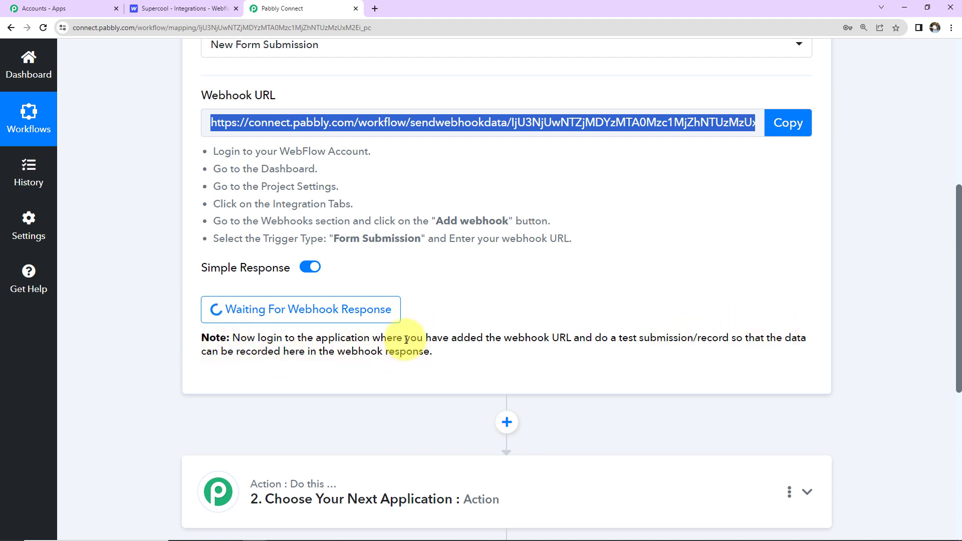
pyautogui.click(176, 10)
pyautogui.scroll(15, 120, 125)
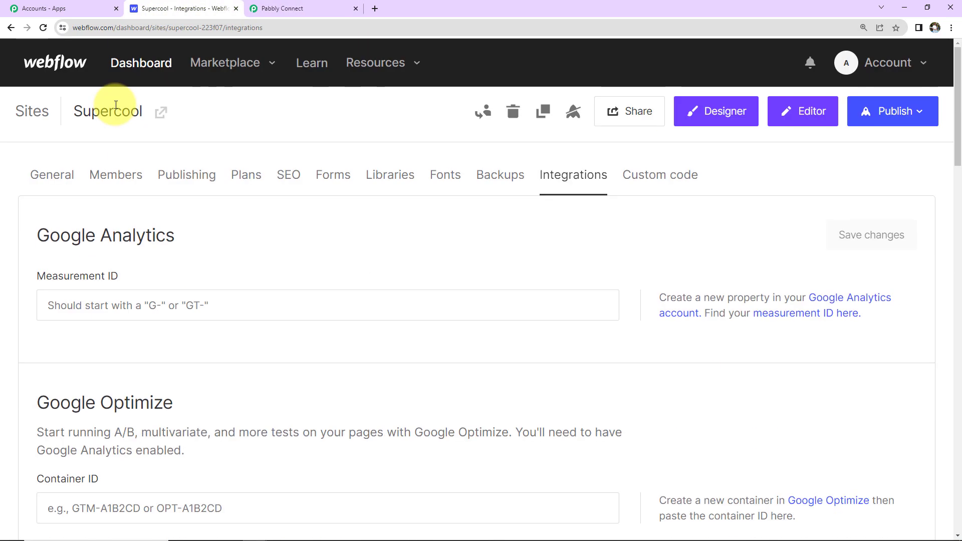
pyautogui.click(132, 66)
# - Open the live Supercool site in a private window and autofill its registration form
pyautogui.rightClick(67, 400)
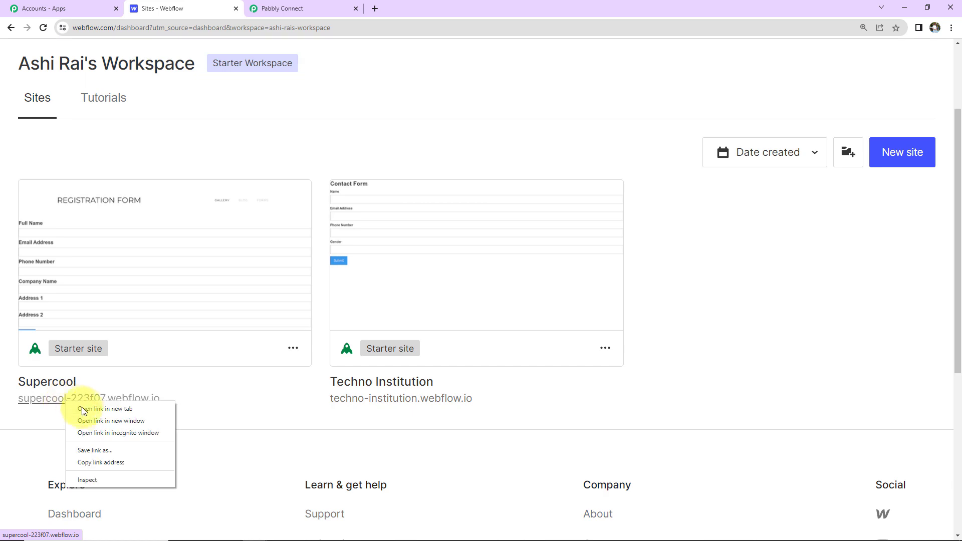
pyautogui.click(88, 432)
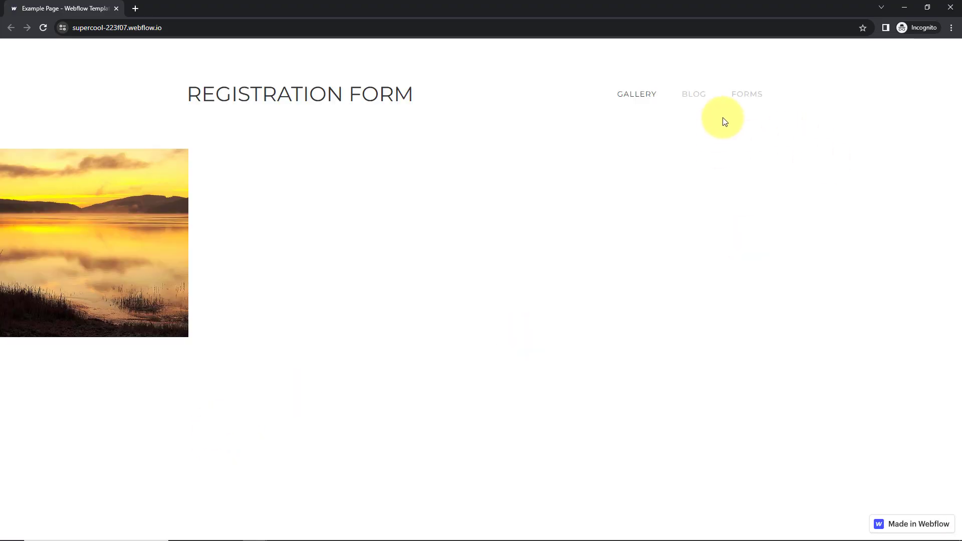
pyautogui.click(749, 96)
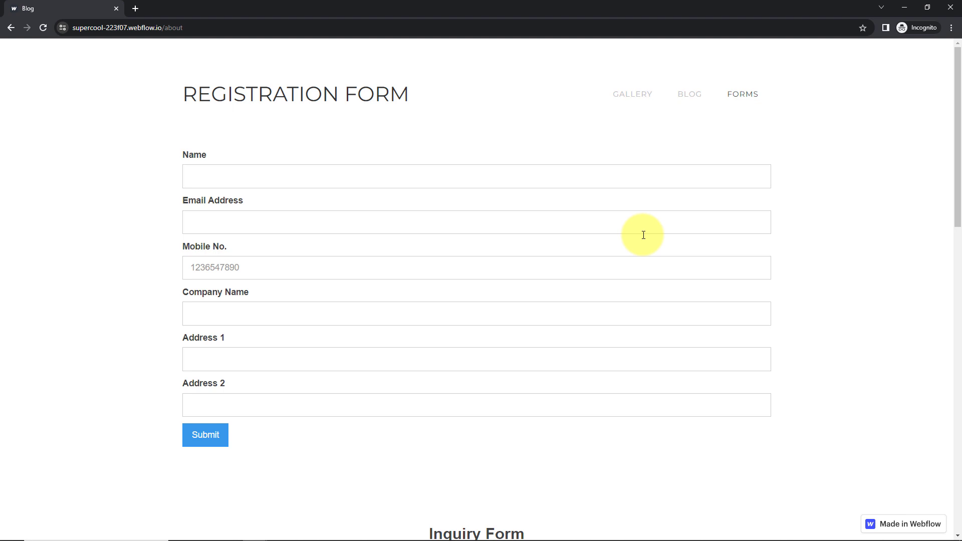
pyautogui.click(276, 174)
pyautogui.click(272, 205)
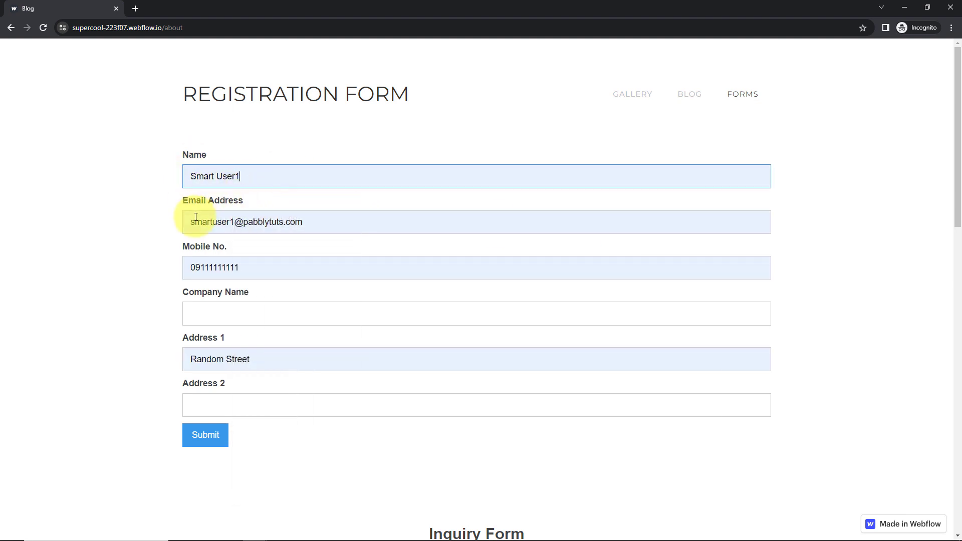
# - Change the mobile prefix to +91, company to Pabbly Connect, and Address 2 to Random City
pyautogui.click(196, 266)
pyautogui.press('Escape')
pyautogui.press('BackSpace')
pyautogui.write('+91')
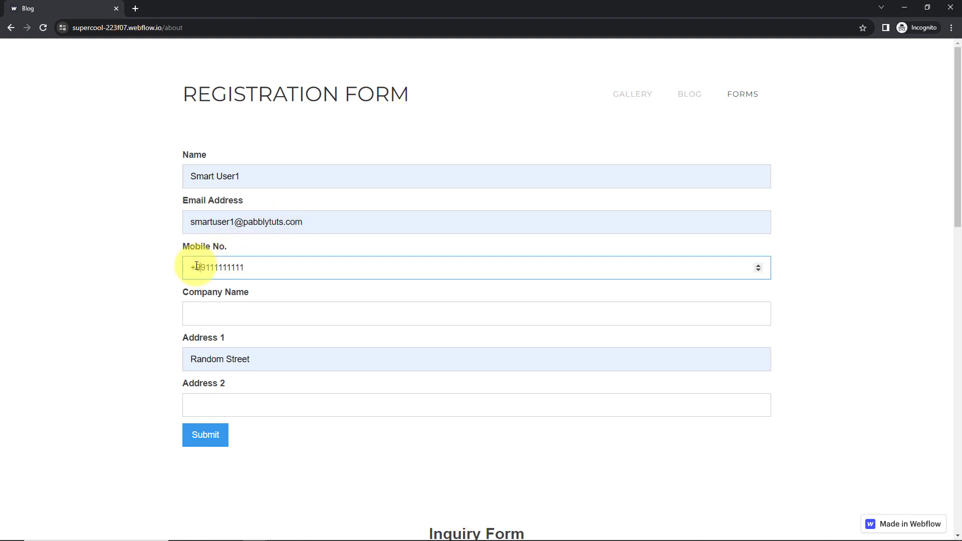
pyautogui.click(203, 317)
pyautogui.click(255, 339)
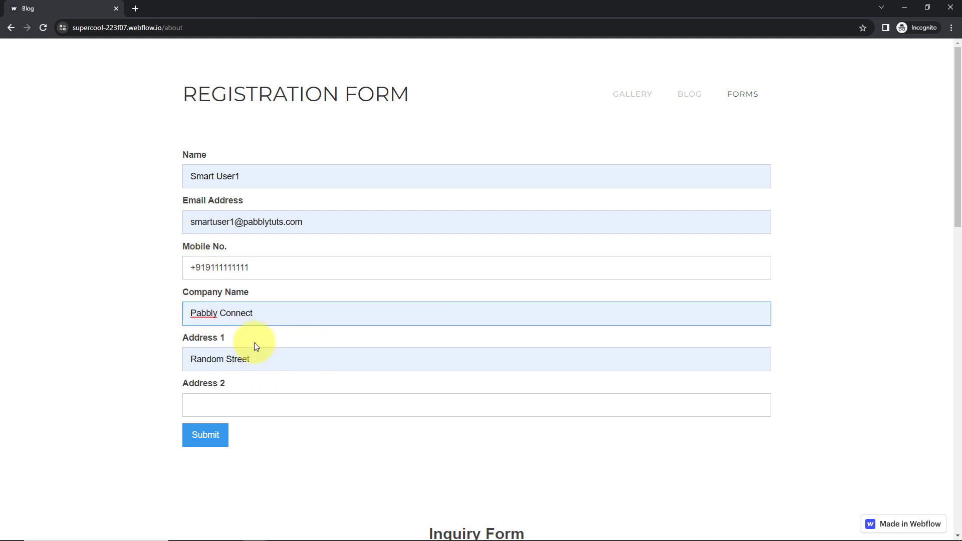
pyautogui.click(217, 406)
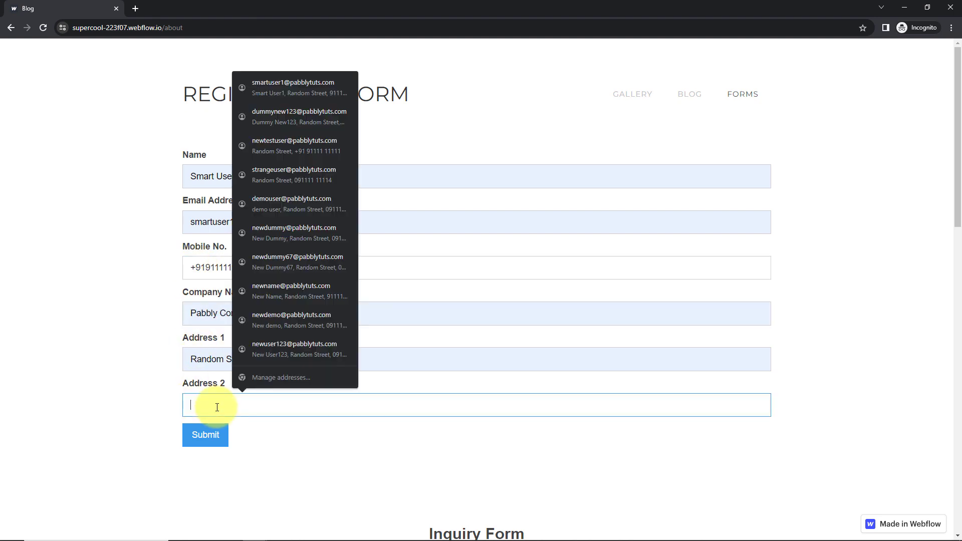
pyautogui.write('Ran')
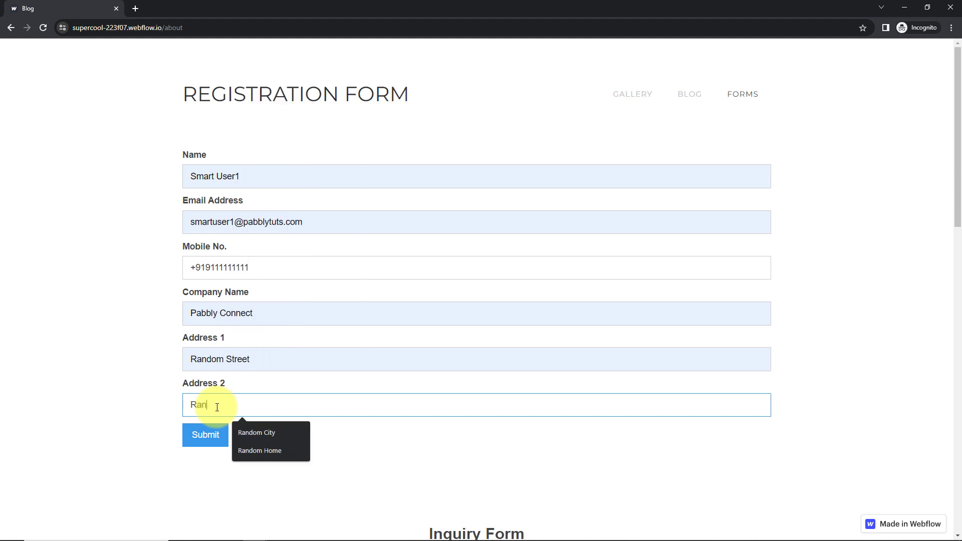
pyautogui.write('dom City')
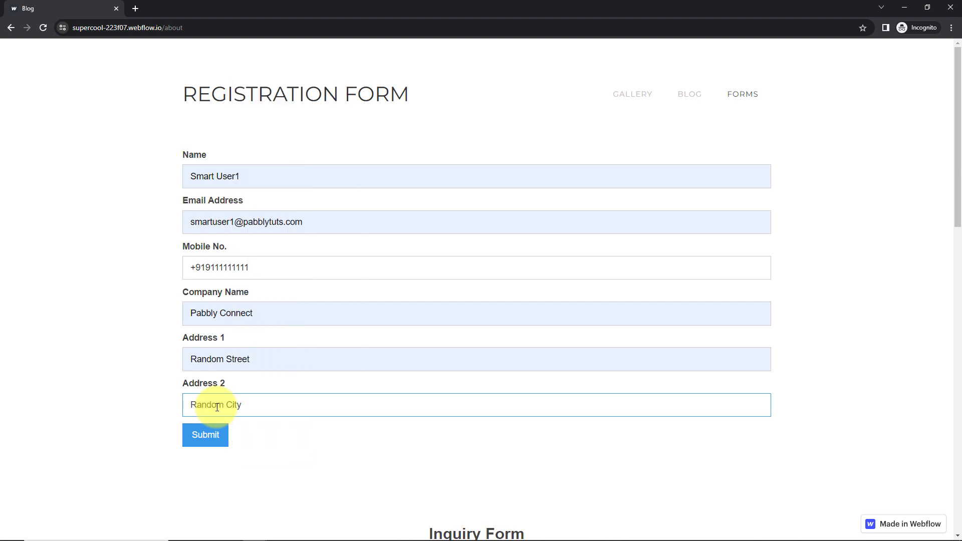
# - Submit the registration form and return to the Pabbly Connect workflow
pyautogui.click(210, 441)
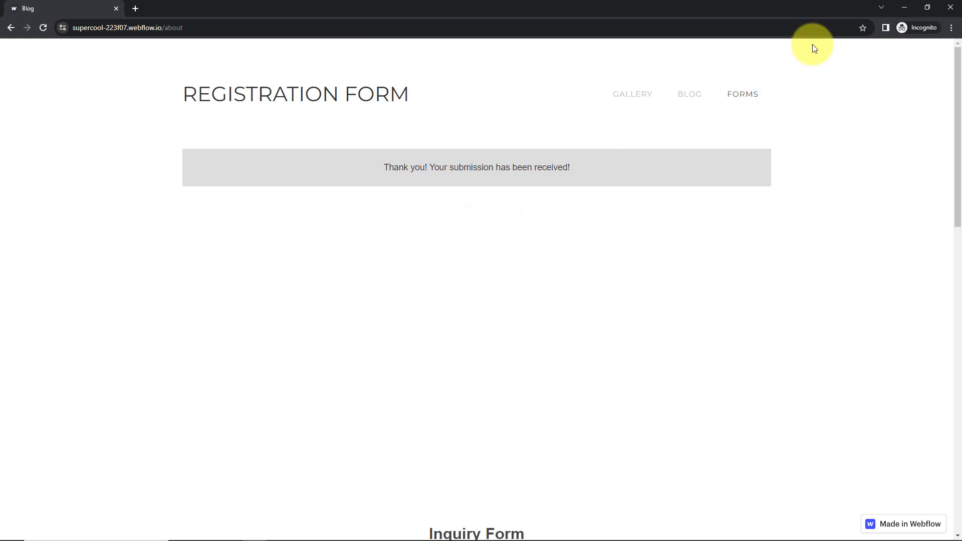
pyautogui.hotkey('alt', 'Tab')
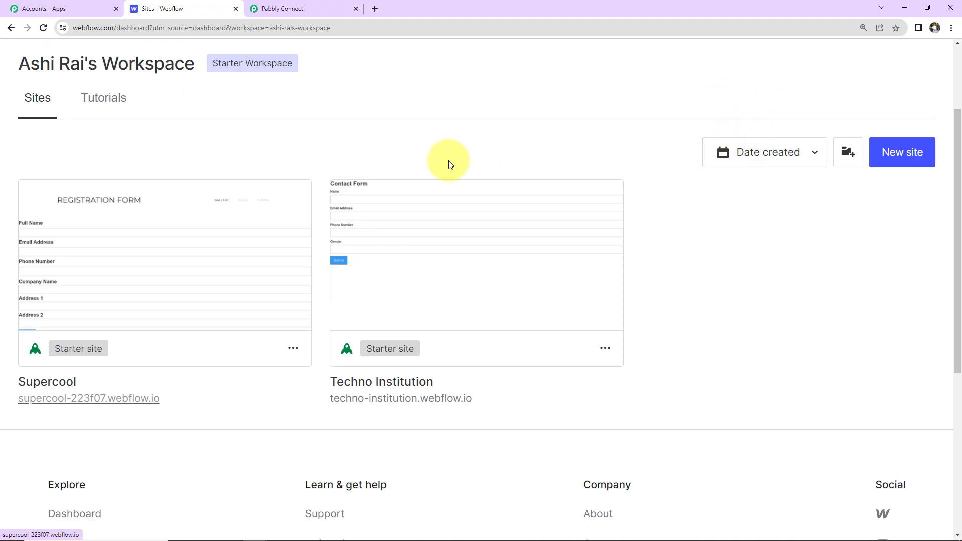
pyautogui.click(317, 6)
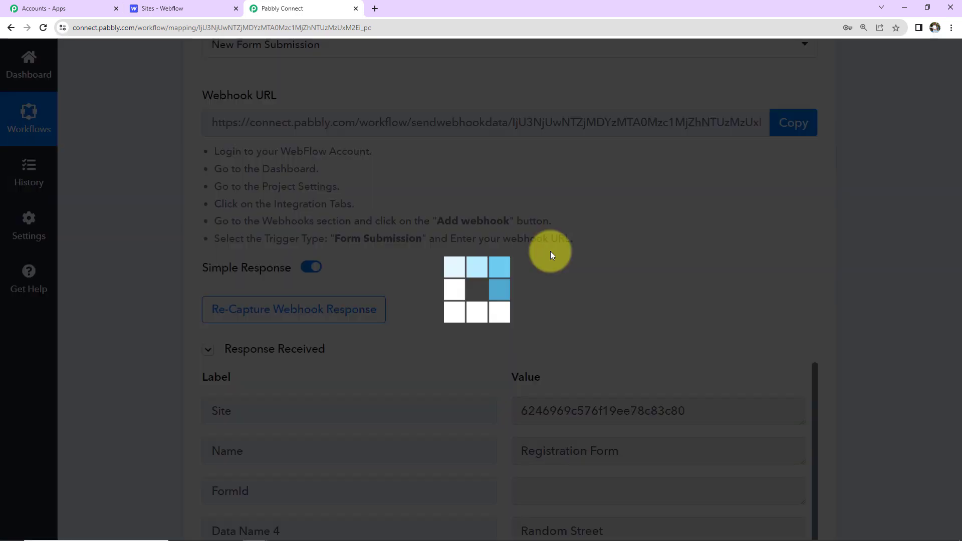
# - Scroll through the captured Registration Form response data in the trigger
pyautogui.scroll(-5, 867, 284)
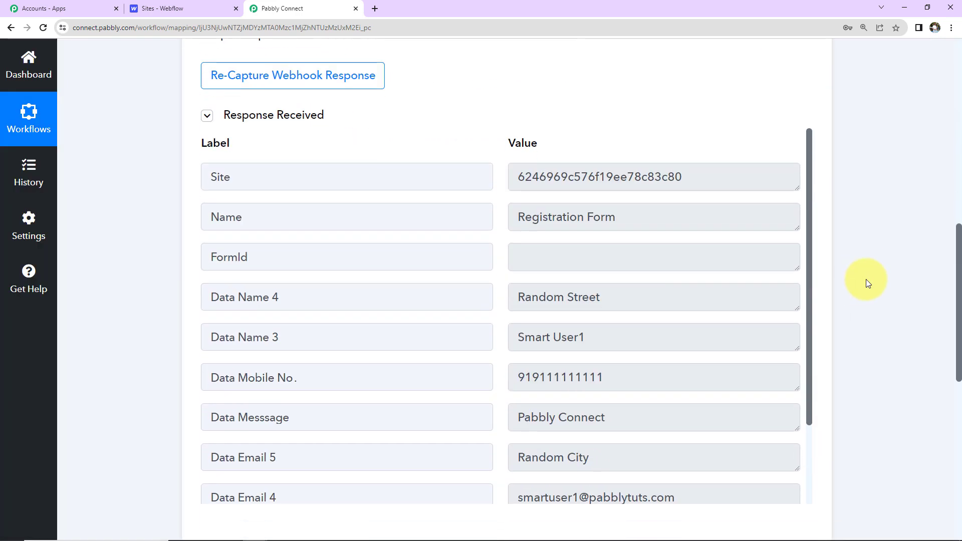
pyautogui.scroll(-2, 865, 279)
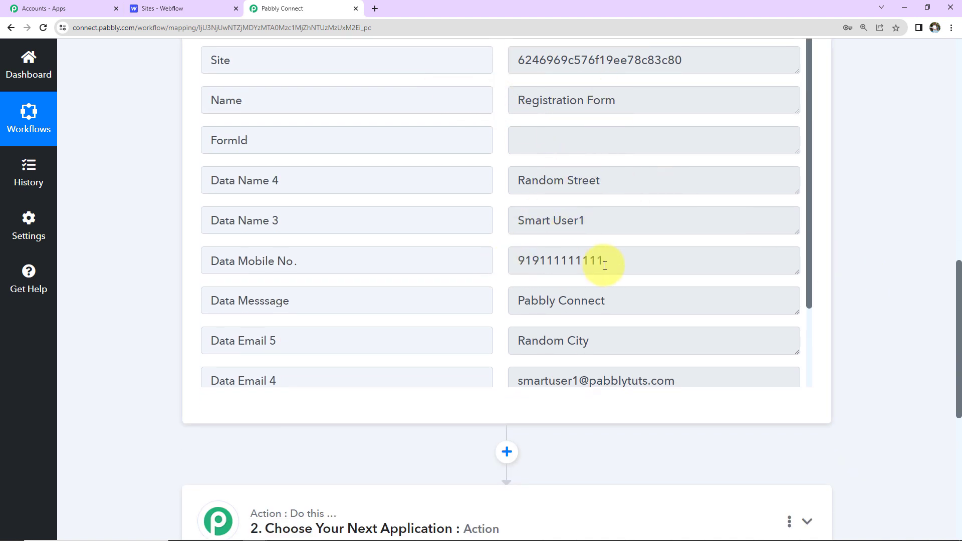
pyautogui.scroll(-2, 661, 283)
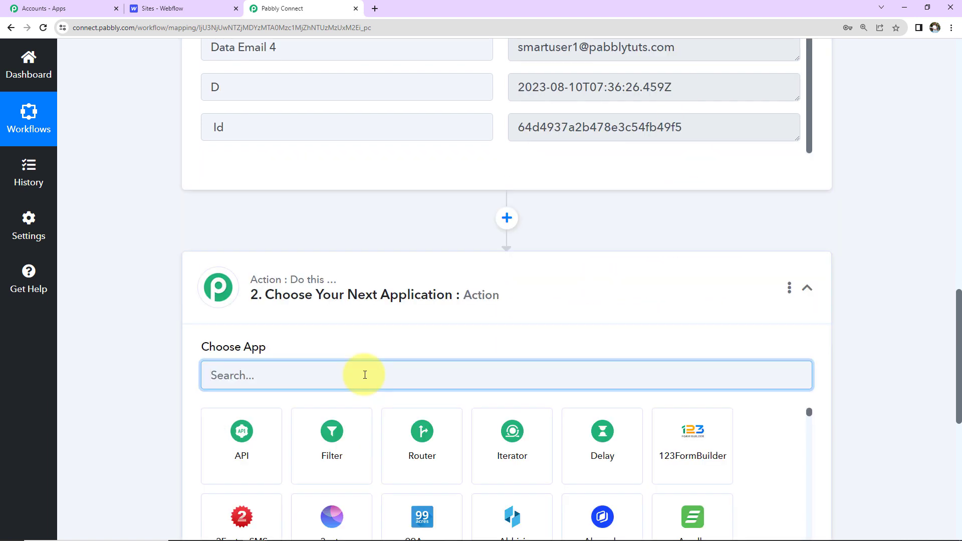
# - Set the action to Gmail's Send Email event and bring up the Connect Gmail Account panel
pyautogui.write('gmail')
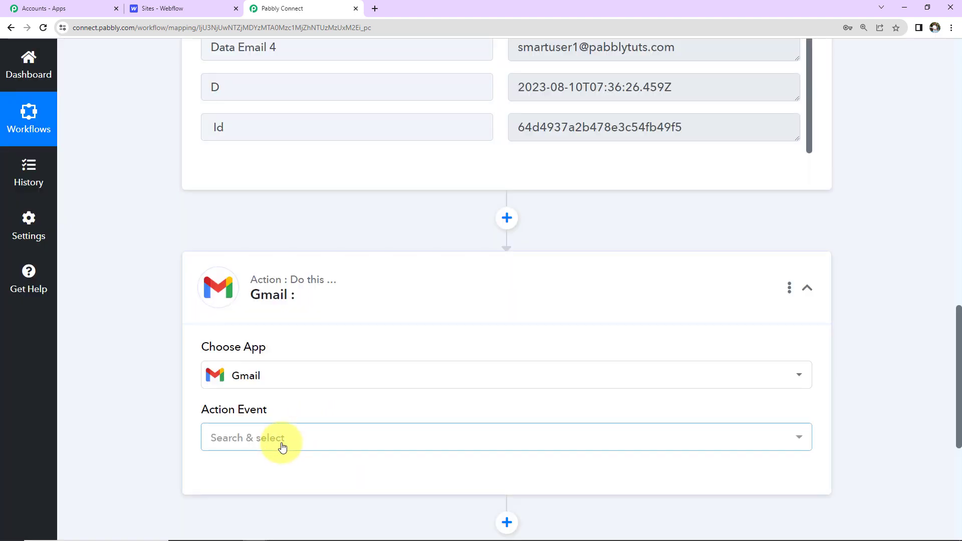
pyautogui.click(282, 446)
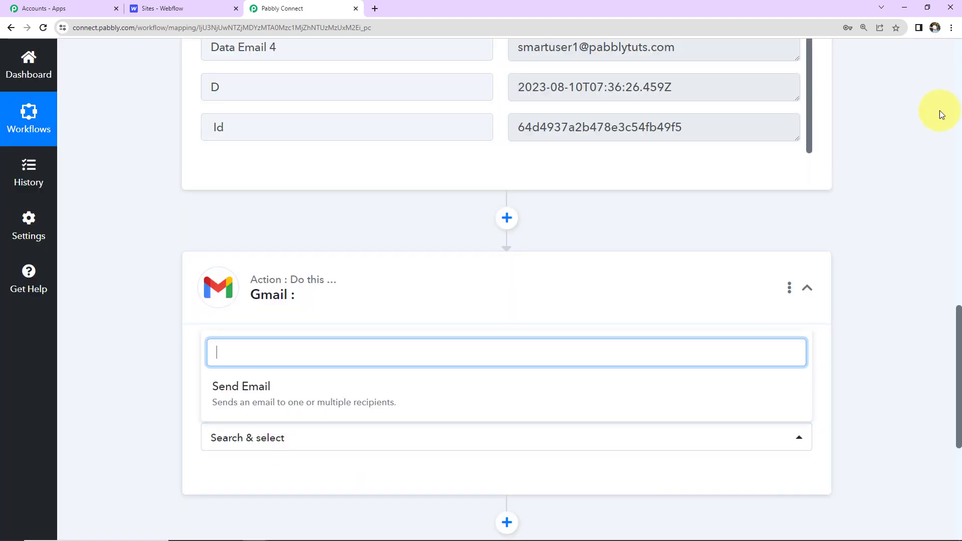
pyautogui.click(392, 388)
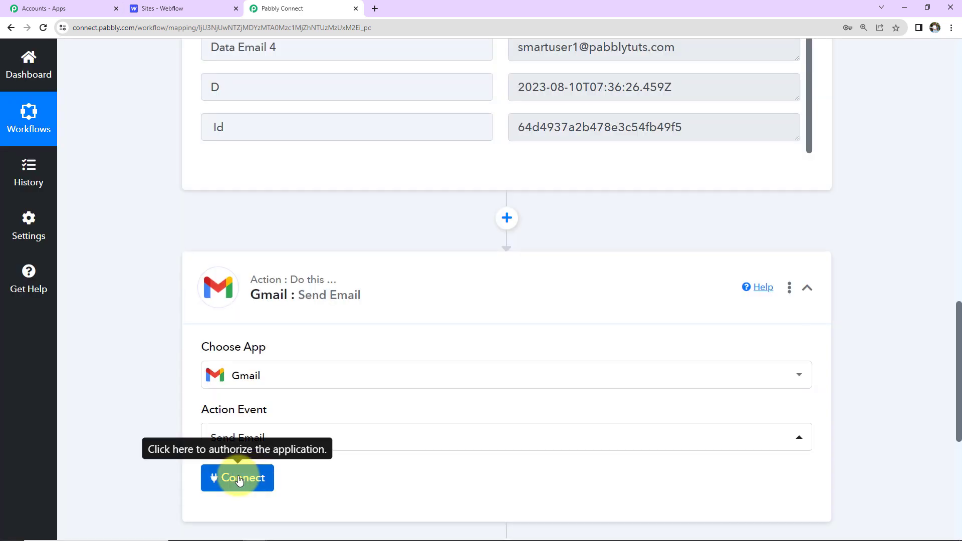
pyautogui.click(240, 476)
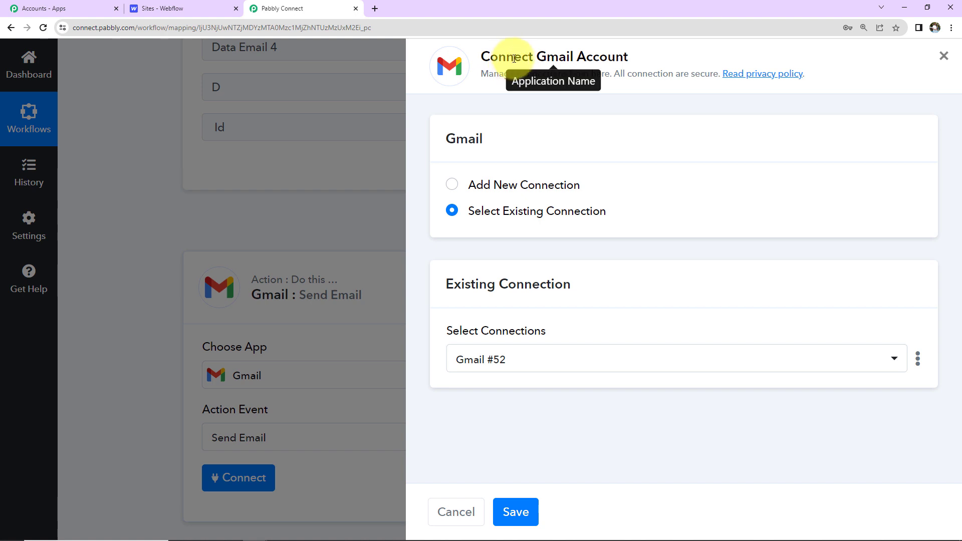
# - Add a new Gmail connection and allow Pabbly Connect access through the chosen Google account
pyautogui.click(450, 186)
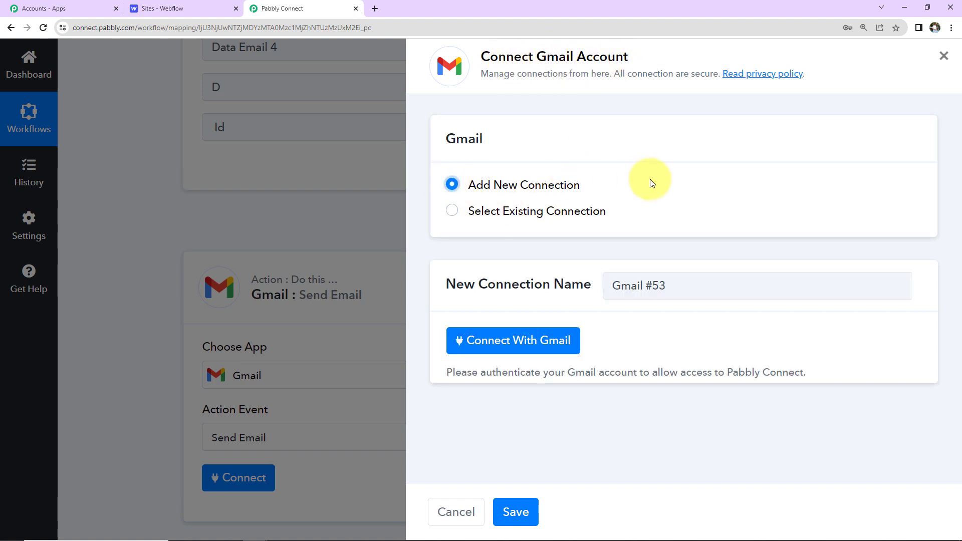
pyautogui.click(518, 340)
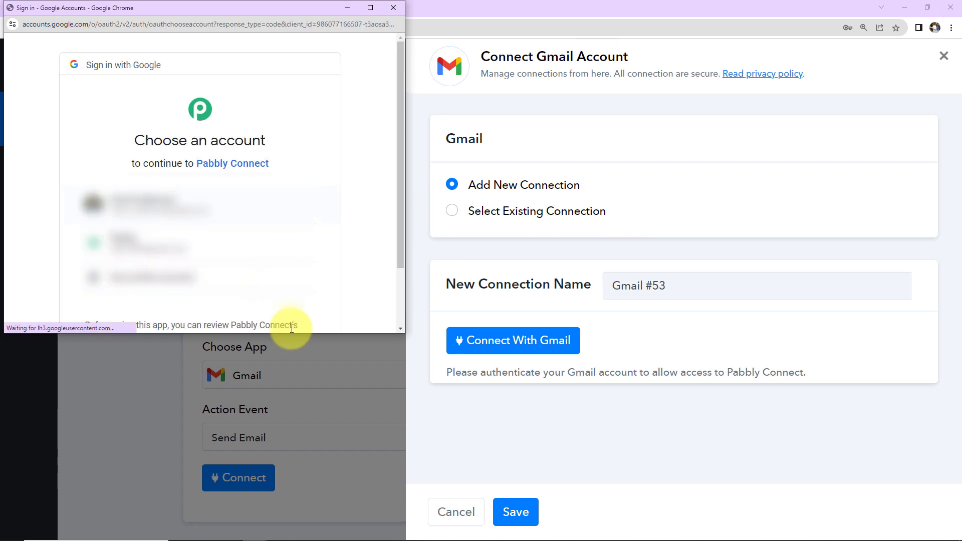
pyautogui.click(257, 209)
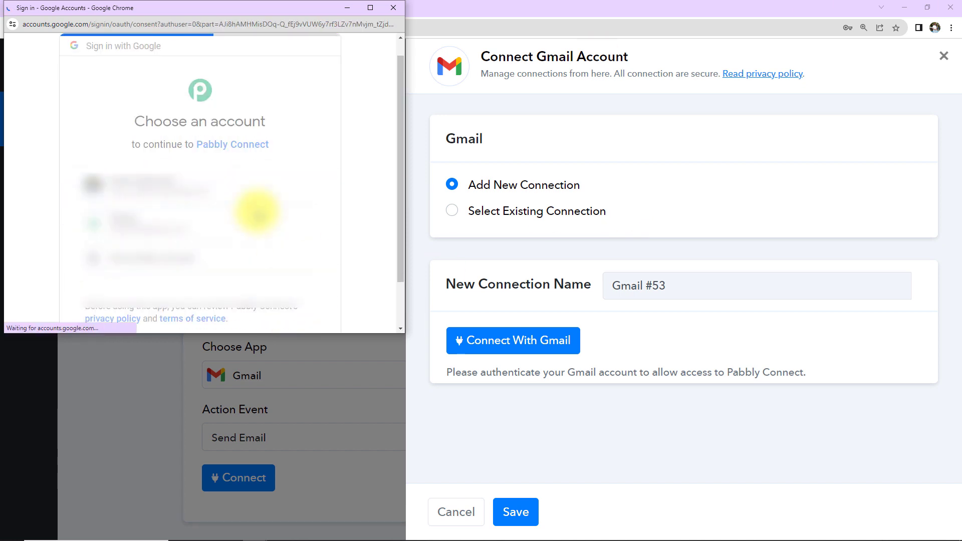
pyautogui.scroll(-2, 253, 248)
pyautogui.scroll(-4, 254, 249)
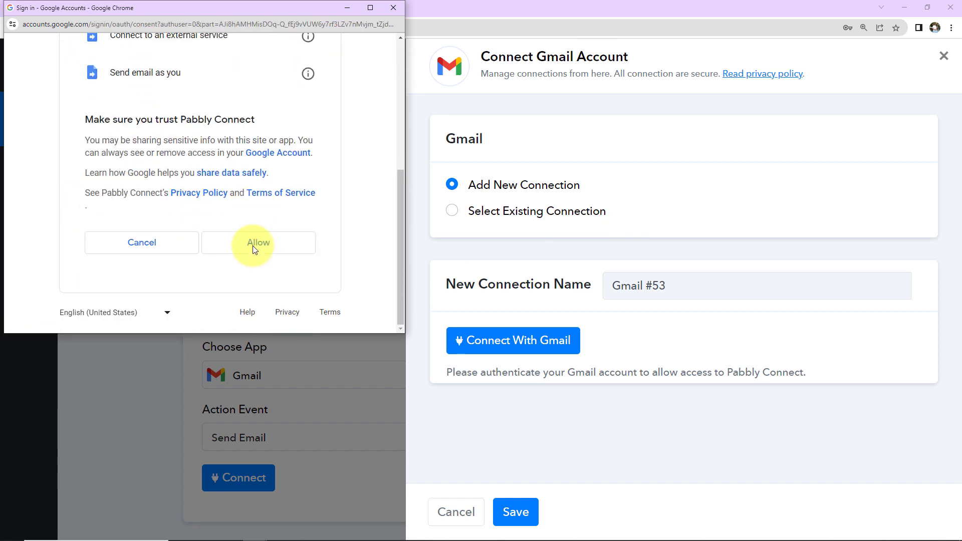
pyautogui.click(256, 244)
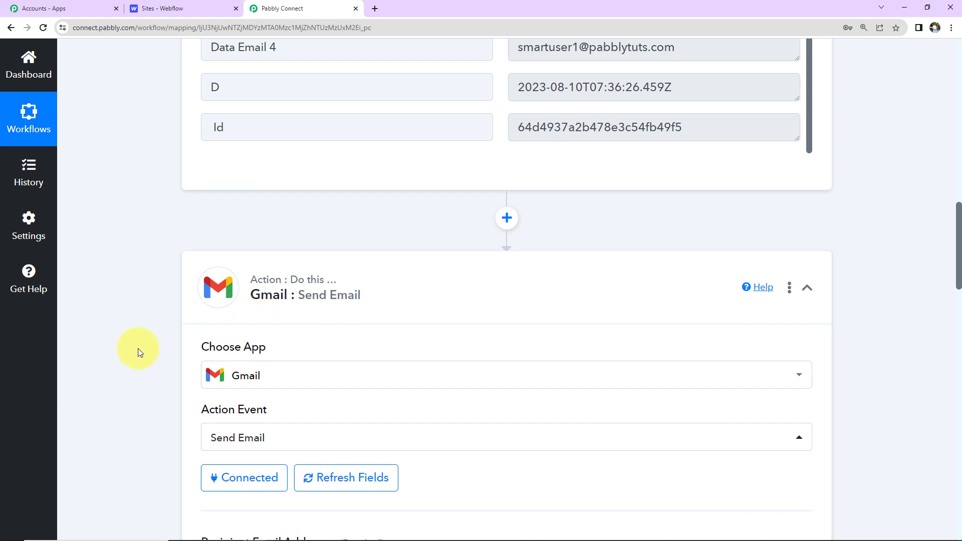
# - Enter the recipient e-mail address in the Gmail Send Email step
pyautogui.scroll(-6, 137, 347)
pyautogui.scroll(-2, 243, 194)
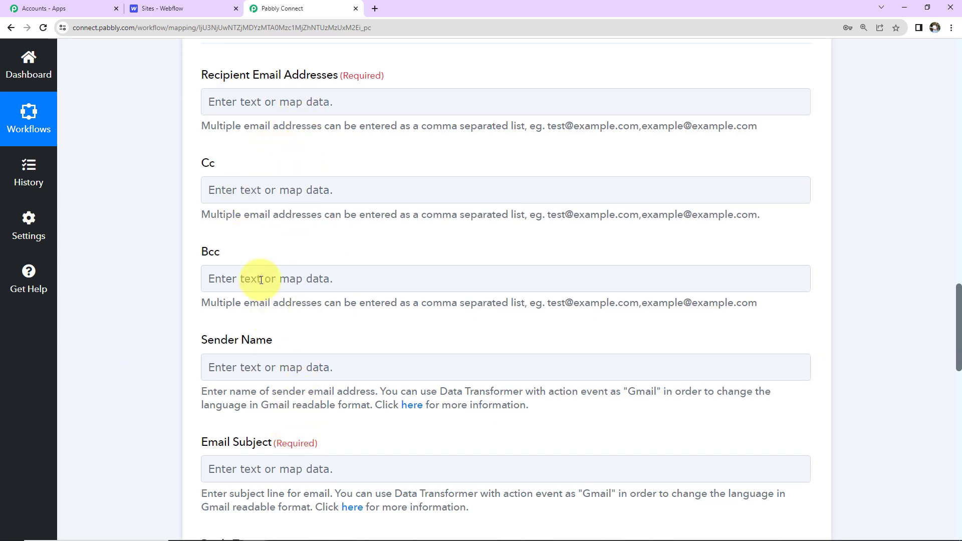
pyautogui.click(326, 98)
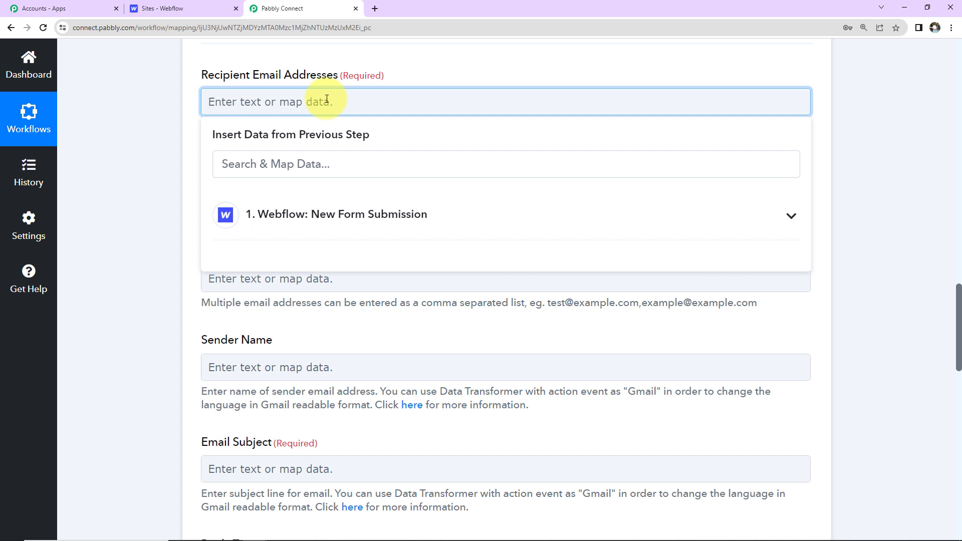
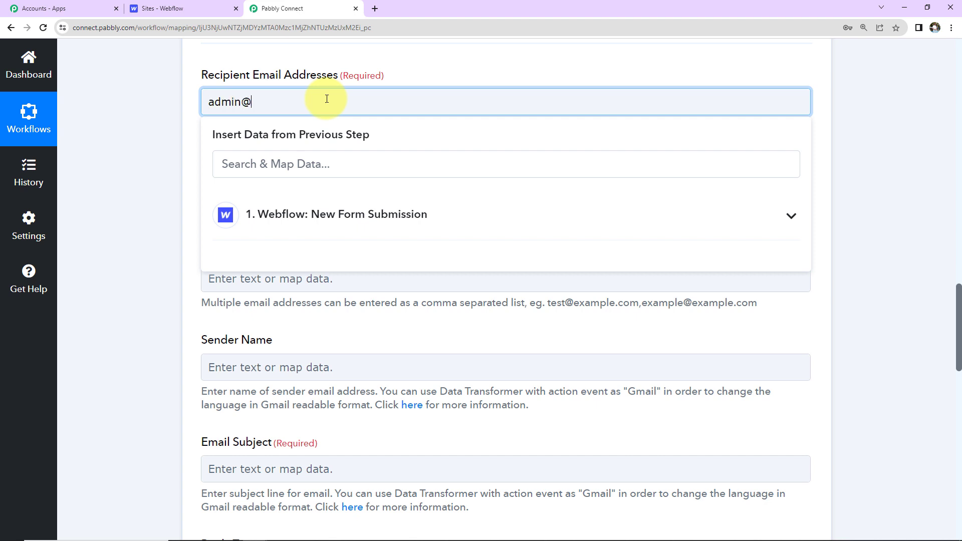
pyautogui.click(163, 128)
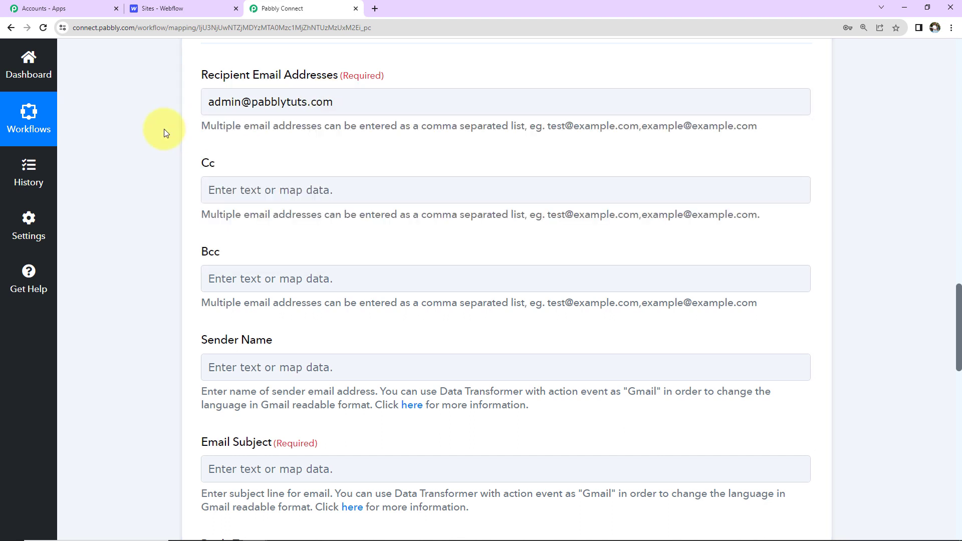
# - Set the Sender Name to 'Pabbly Connect'
pyautogui.scroll(-2, 309, 259)
pyautogui.click(306, 252)
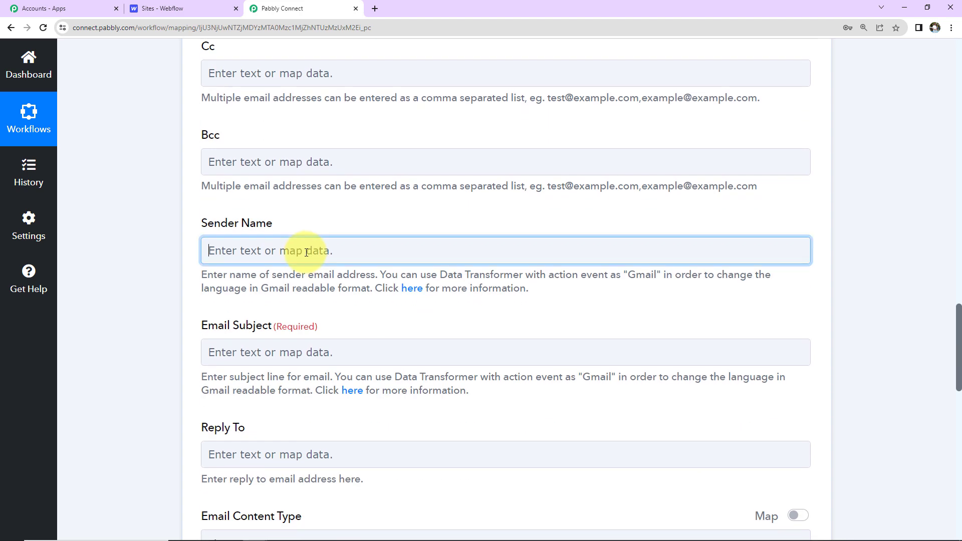
pyautogui.write('Pab')
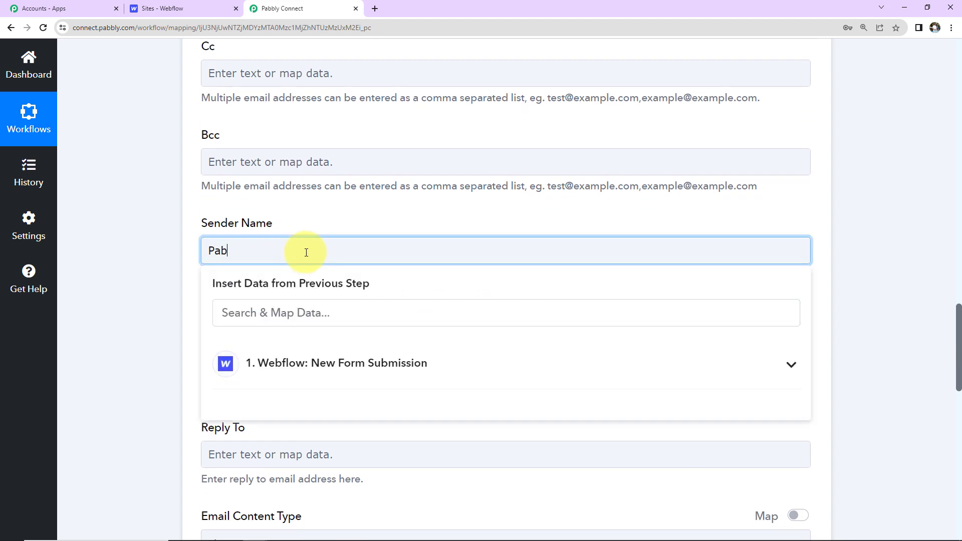
pyautogui.write('bly Connect')
pyautogui.click(135, 236)
pyautogui.scroll(-4, 134, 235)
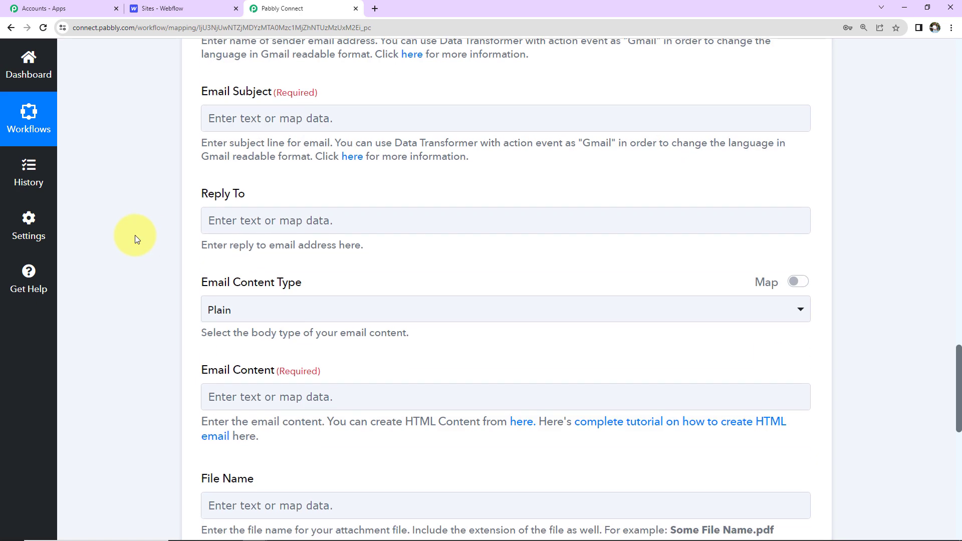
# - Set the Email Subject to 'New Lead Received!'
pyautogui.click(249, 117)
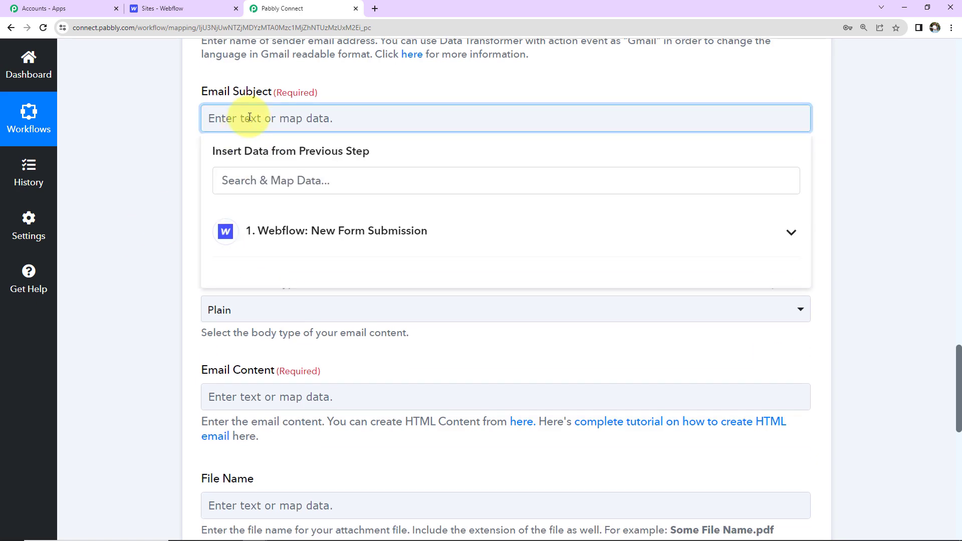
pyautogui.write('New Lead Received!')
pyautogui.click(148, 129)
pyautogui.scroll(-2, 148, 135)
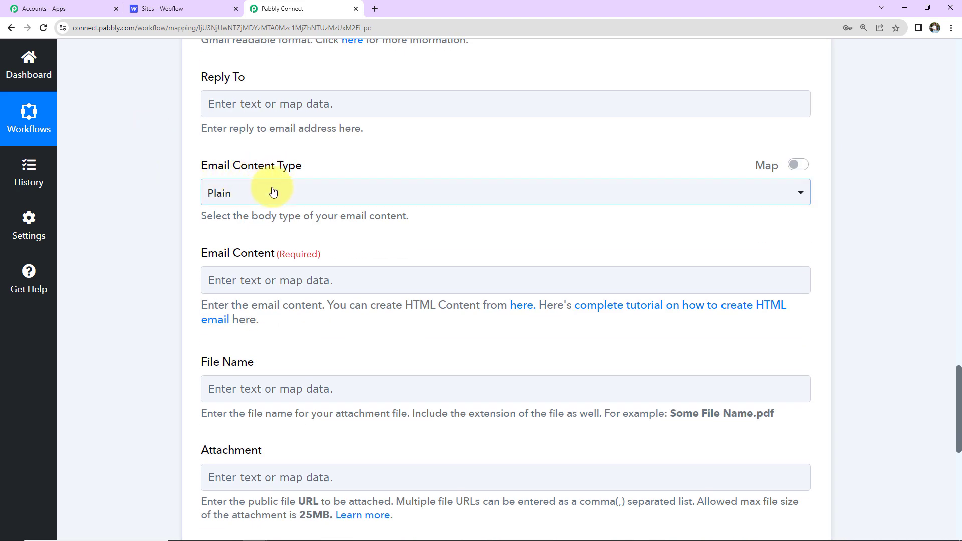
pyautogui.scroll(-2, 273, 192)
pyautogui.click(304, 161)
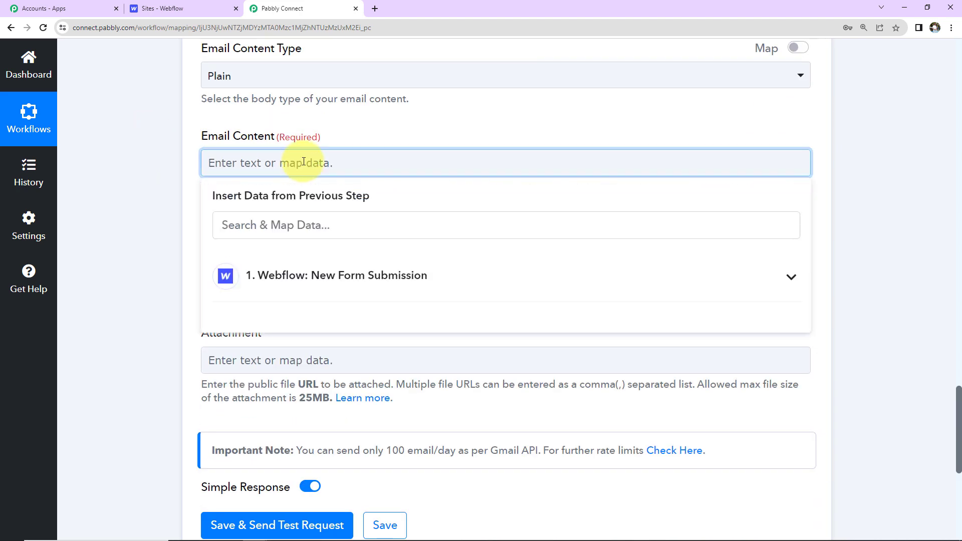
# - Start the body with 'New Lead Received!', 'Details:', and a Name line mapped to the submitted name
pyautogui.write('New Lead Received!')
pyautogui.press('Return')
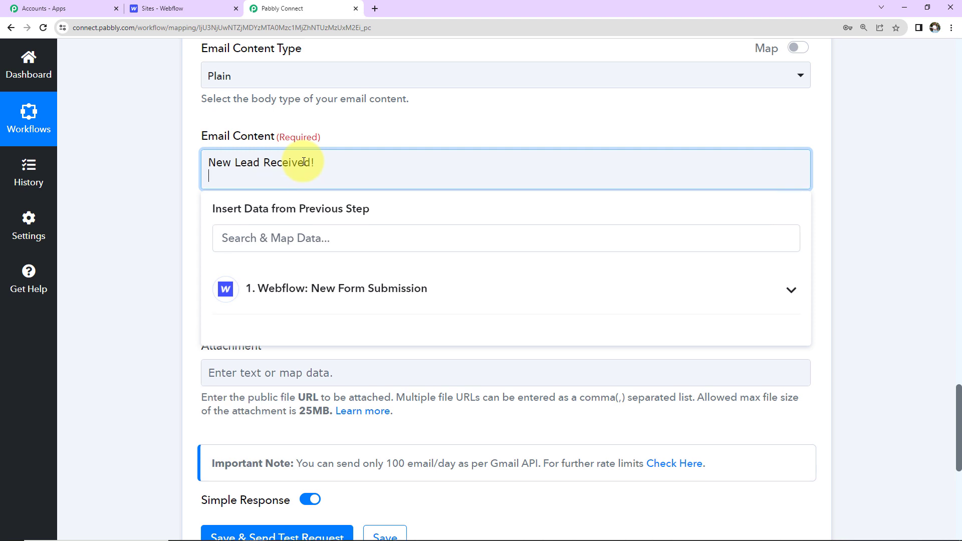
pyautogui.write('Details:')
pyautogui.press('Return')
pyautogui.press('Return')
pyautogui.write('Name:')
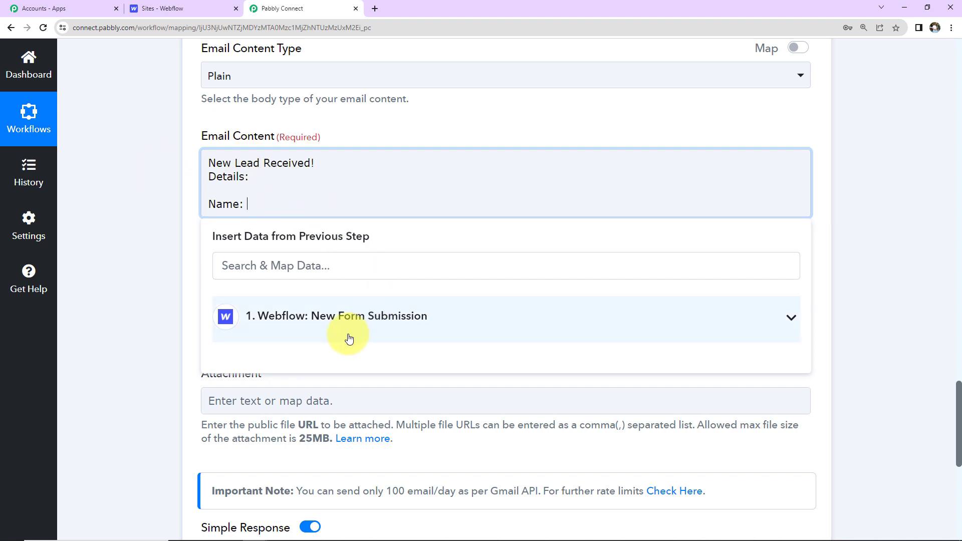
pyautogui.click(332, 328)
pyautogui.scroll(-2, 401, 383)
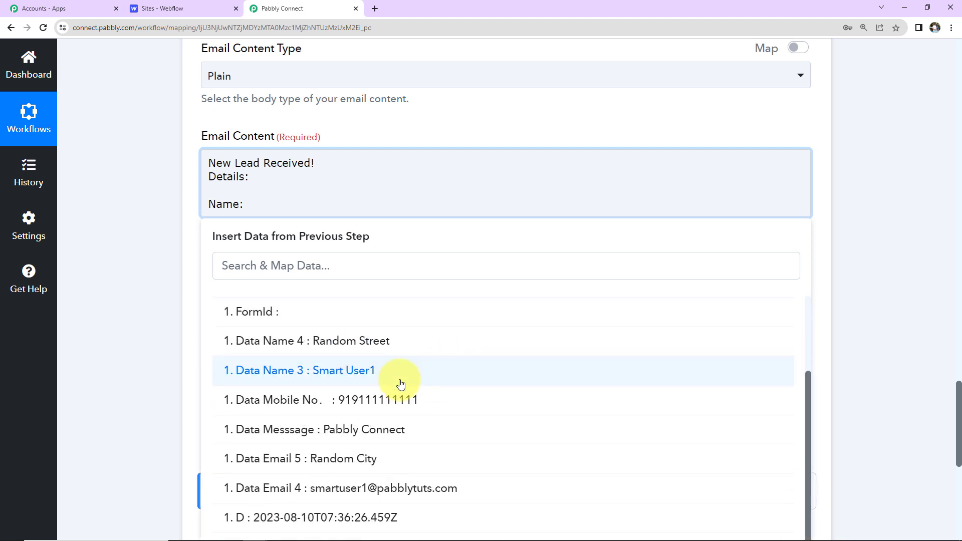
pyautogui.click(401, 384)
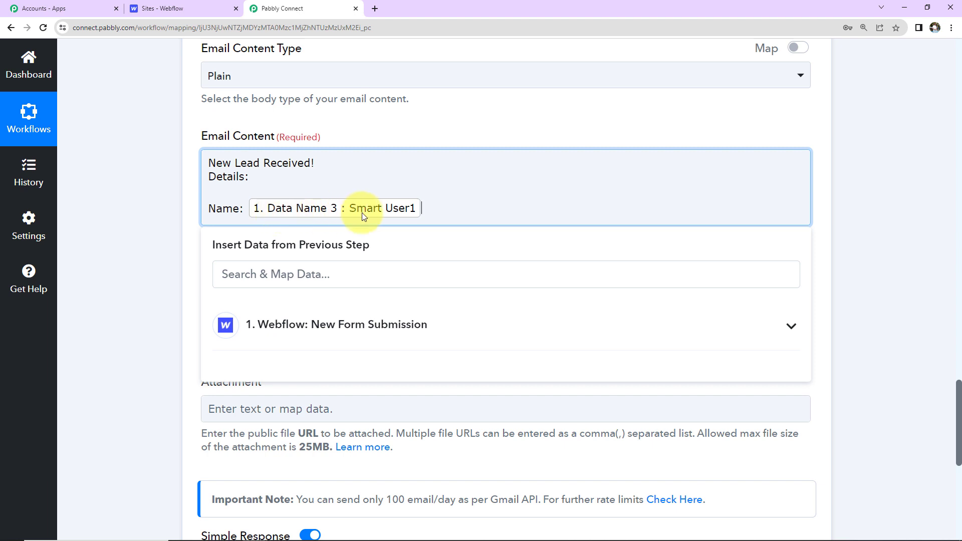
# - Add 'Email Address:' and 'Contact Number' lines mapped to the submitted email and mobile number
pyautogui.press('Return')
pyautogui.write('Emai')
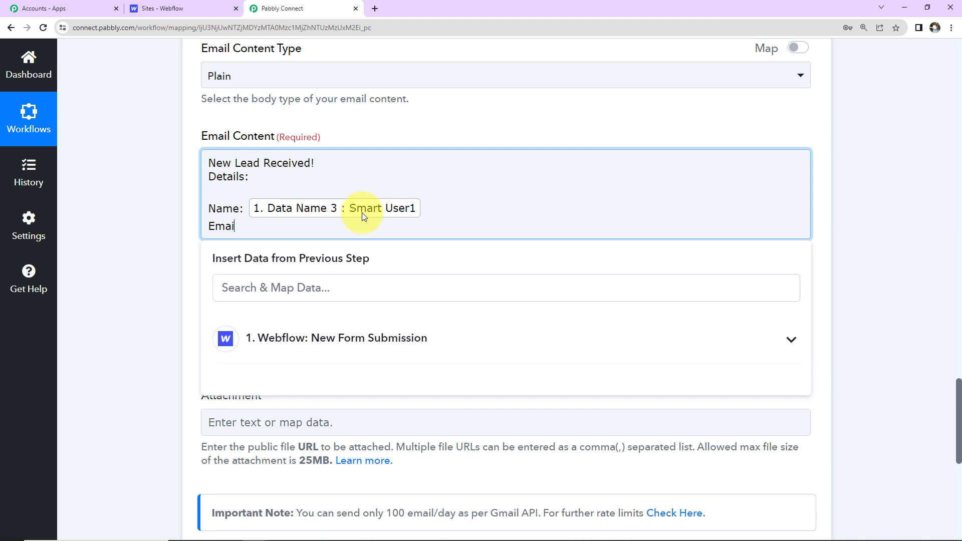
pyautogui.write('l Address:')
pyautogui.click(356, 332)
pyautogui.scroll(-3, 360, 408)
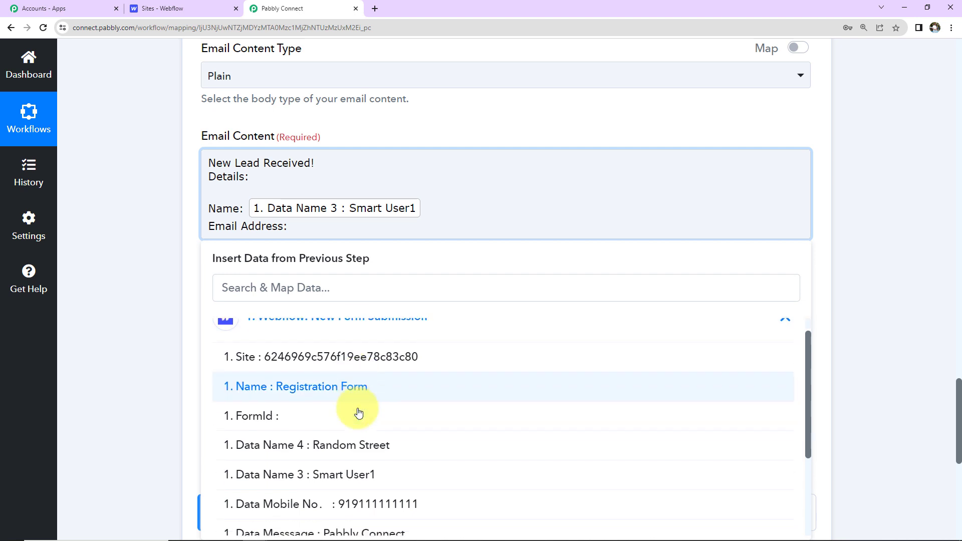
pyautogui.click(356, 497)
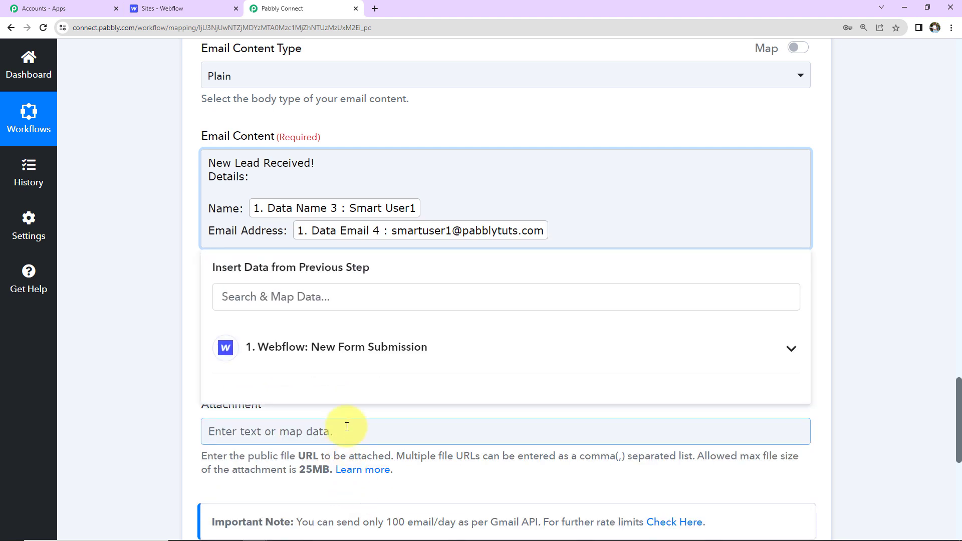
pyautogui.press('Return')
pyautogui.write('Contact')
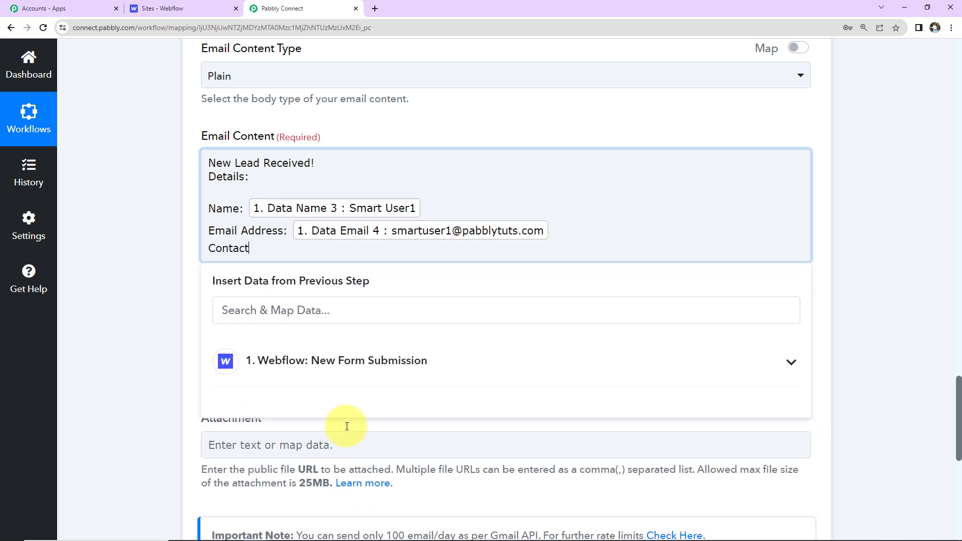
pyautogui.write(' Number:')
pyautogui.click(376, 378)
pyautogui.scroll(-3, 386, 425)
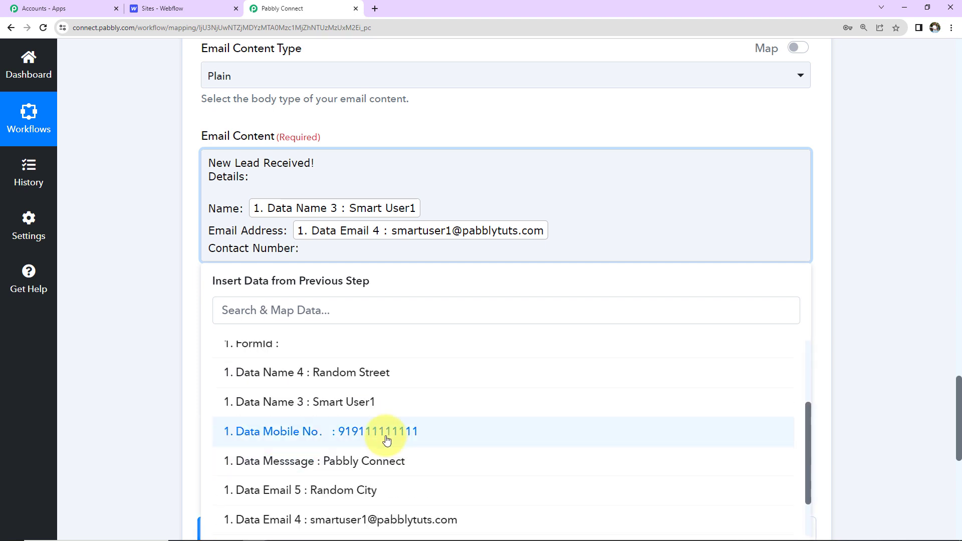
pyautogui.click(387, 437)
# - Add an 'Address:' line mapping the street and city fields, separated by a comma
pyautogui.press('Return')
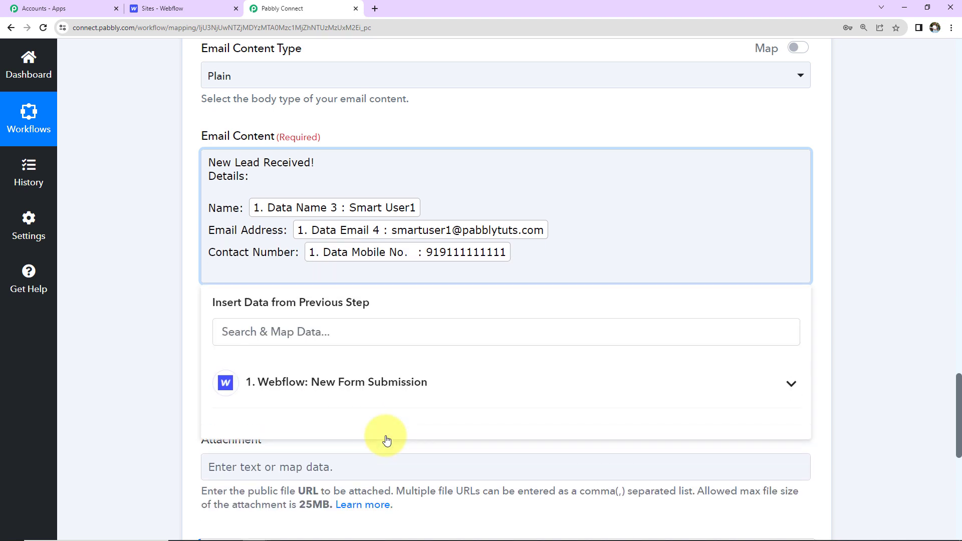
pyautogui.write('Address:')
pyautogui.click(388, 379)
pyautogui.scroll(-1, 383, 428)
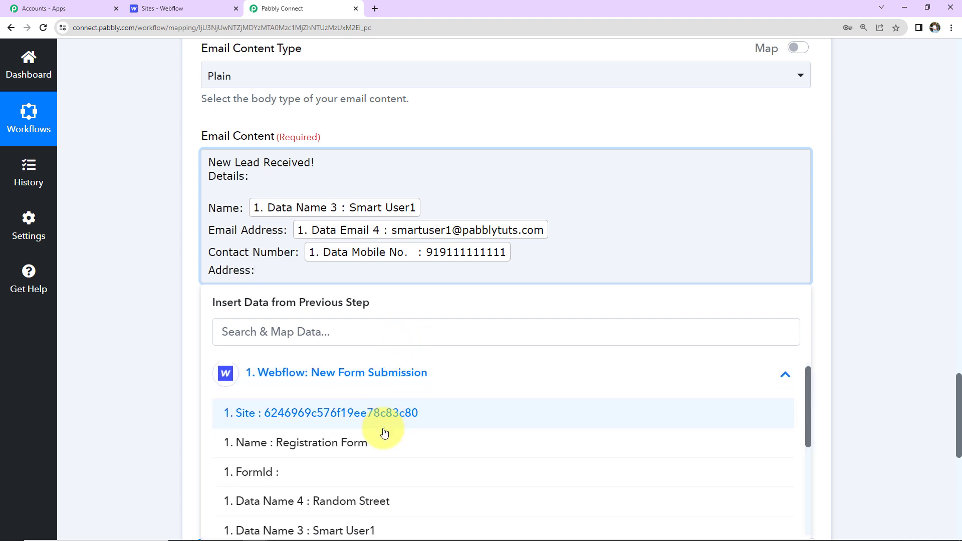
pyautogui.scroll(-2, 383, 430)
pyautogui.click(376, 394)
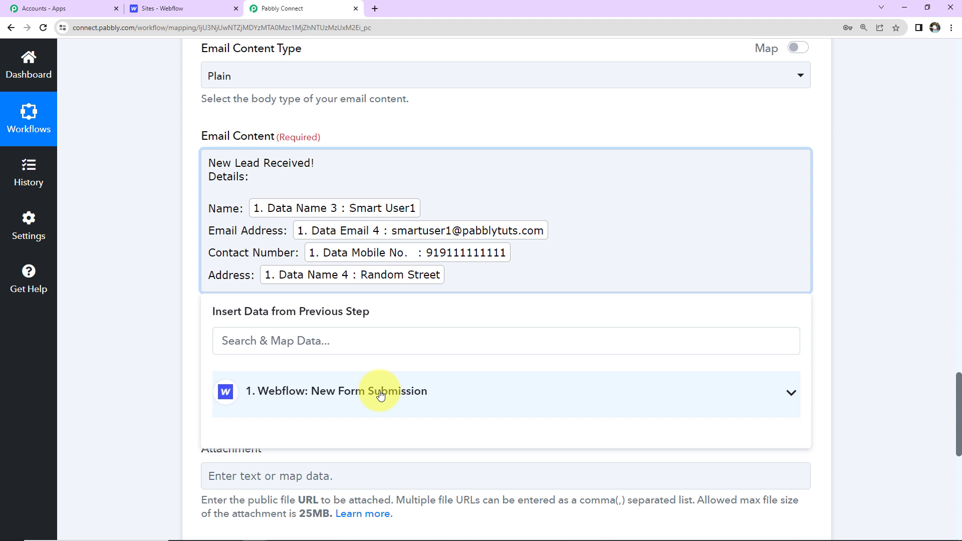
pyautogui.write(',')
pyautogui.click(380, 393)
pyautogui.scroll(-5, 396, 451)
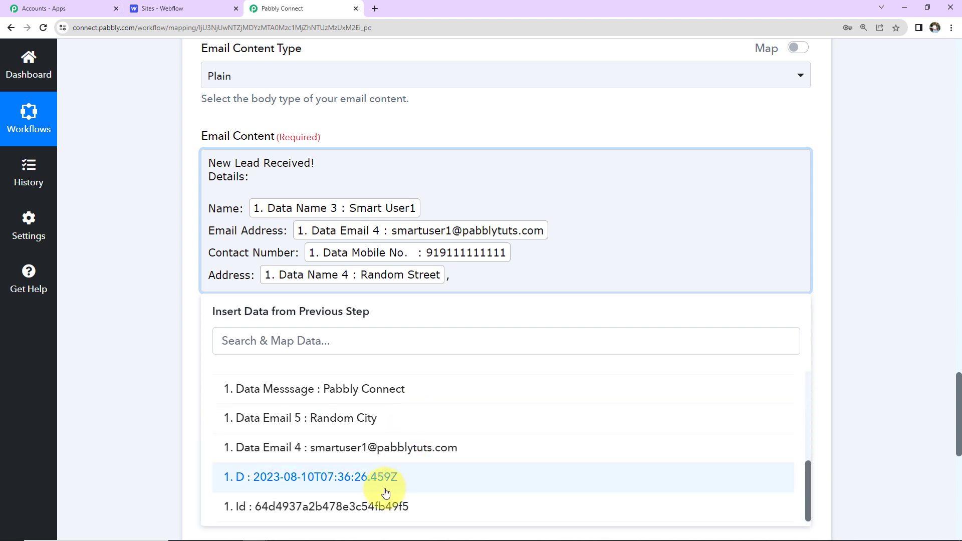
pyautogui.click(373, 420)
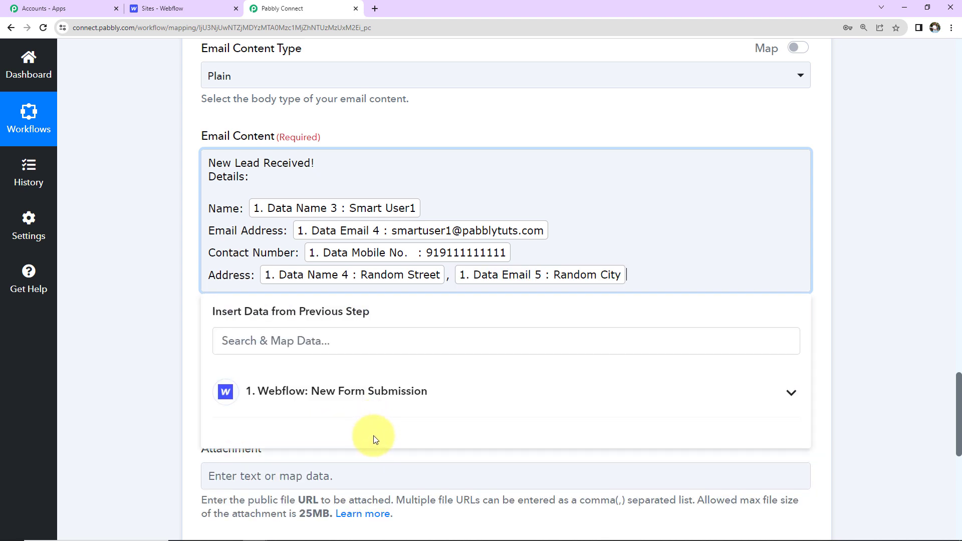
pyautogui.click(377, 394)
pyautogui.scroll(-3, 397, 483)
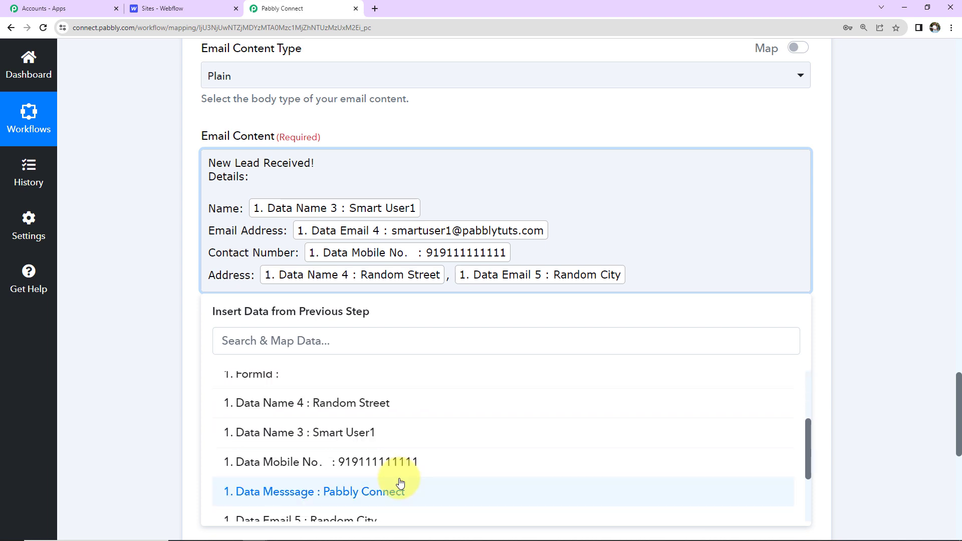
pyautogui.scroll(-3, 399, 482)
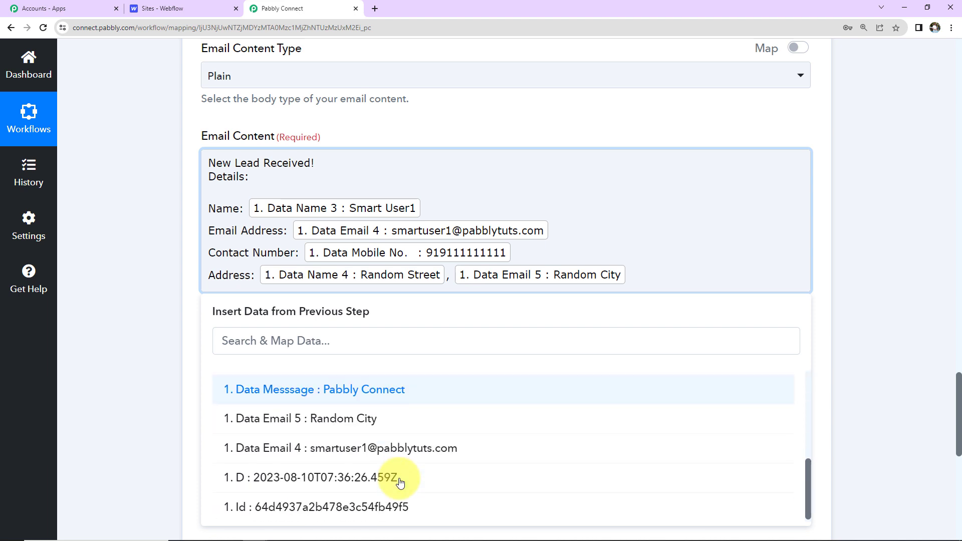
pyautogui.click(647, 274)
# - Add a 'Company:' line with the company field mapped, then end with 'Regards'
pyautogui.press('Return')
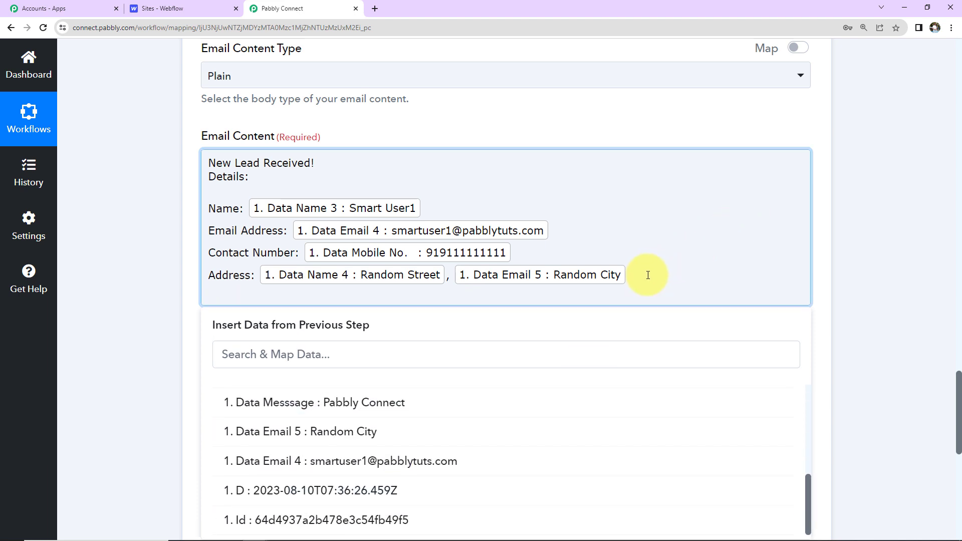
pyautogui.write('Company:')
pyautogui.scroll(-2, 500, 425)
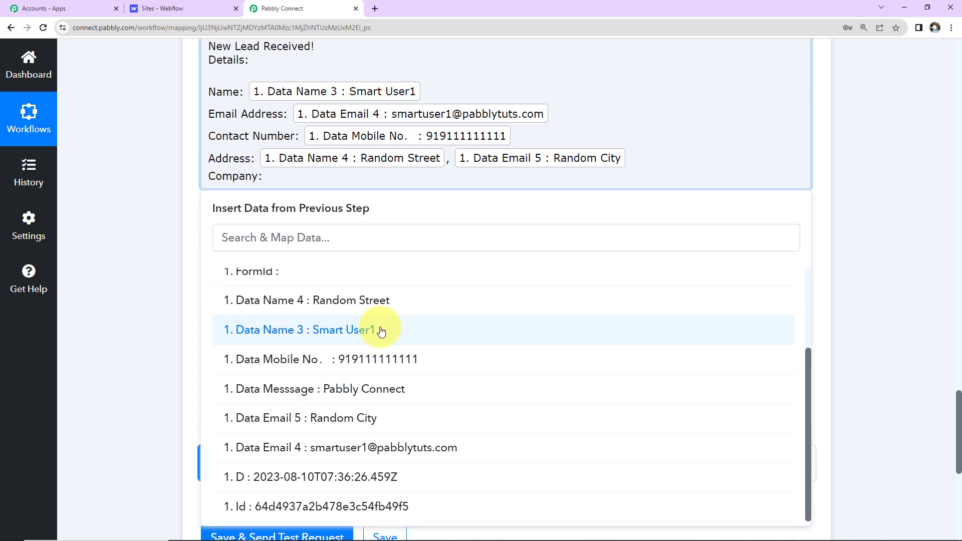
pyautogui.scroll(2, 371, 360)
pyautogui.scroll(-2, 363, 406)
pyautogui.click(351, 388)
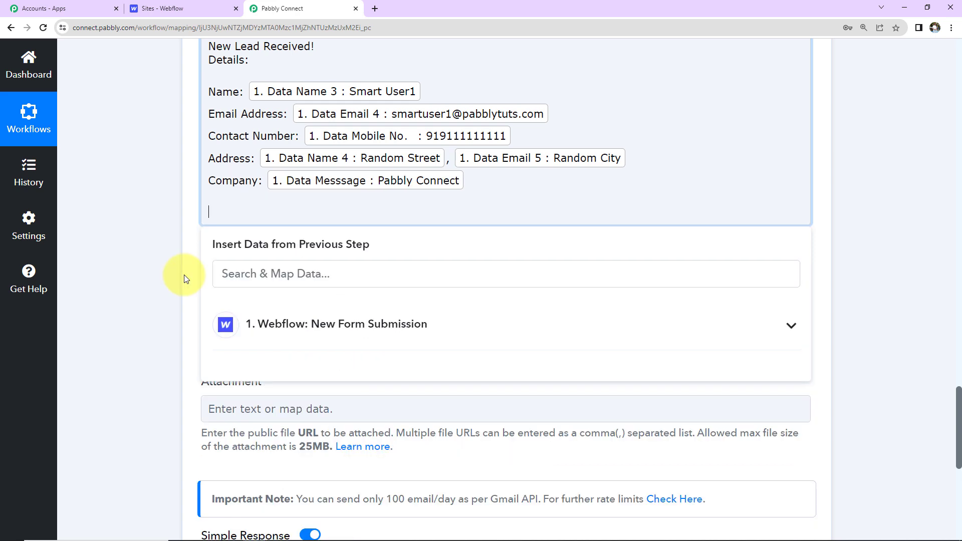
pyautogui.press('Return')
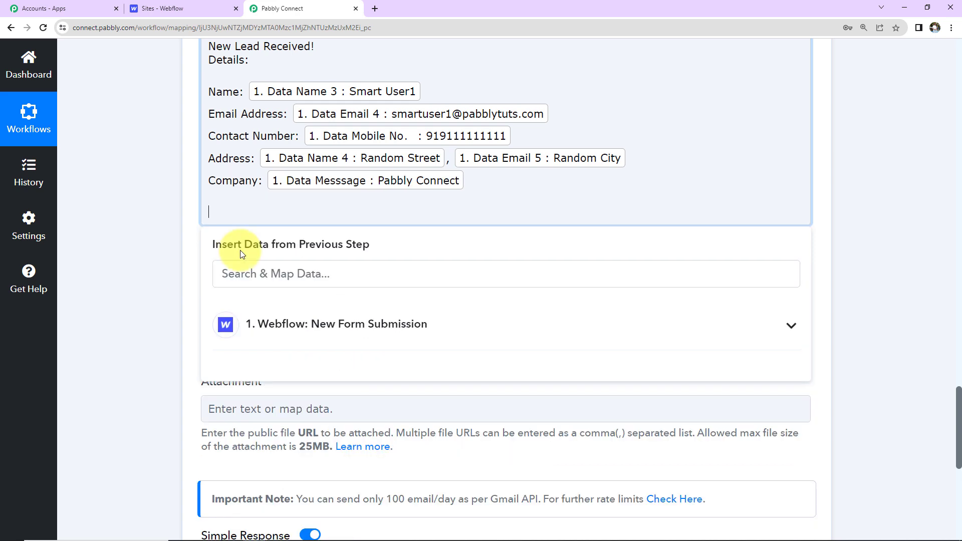
pyautogui.write('Regards')
pyautogui.scroll(2, 239, 251)
pyautogui.click(138, 242)
pyautogui.scroll(-5, 139, 245)
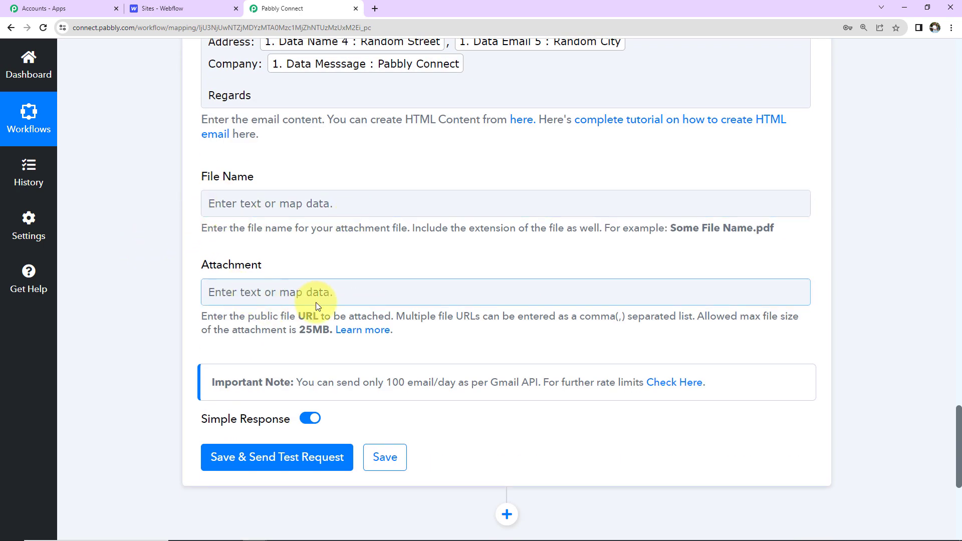
# - Save the Gmail step to send a test email, and confirm the response shows status sent
pyautogui.click(254, 455)
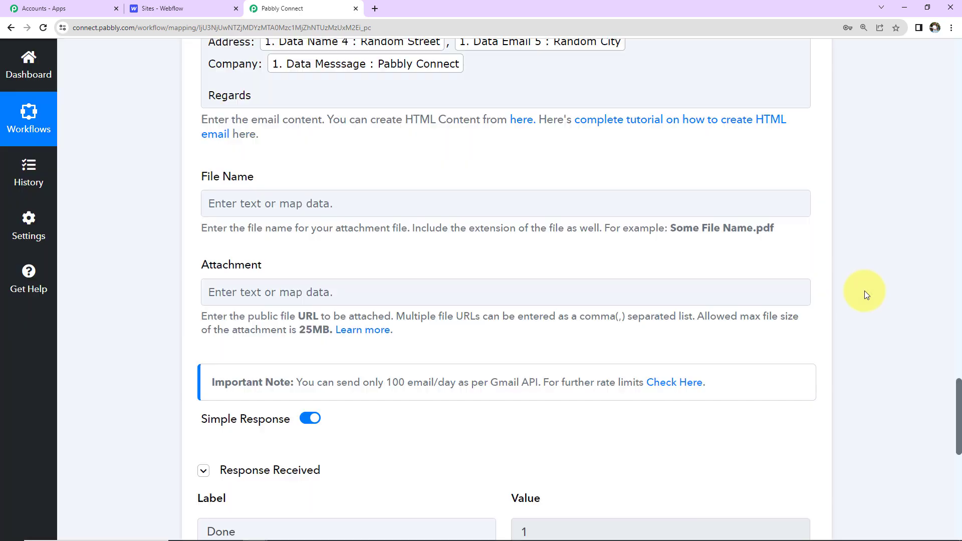
pyautogui.scroll(-7, 864, 291)
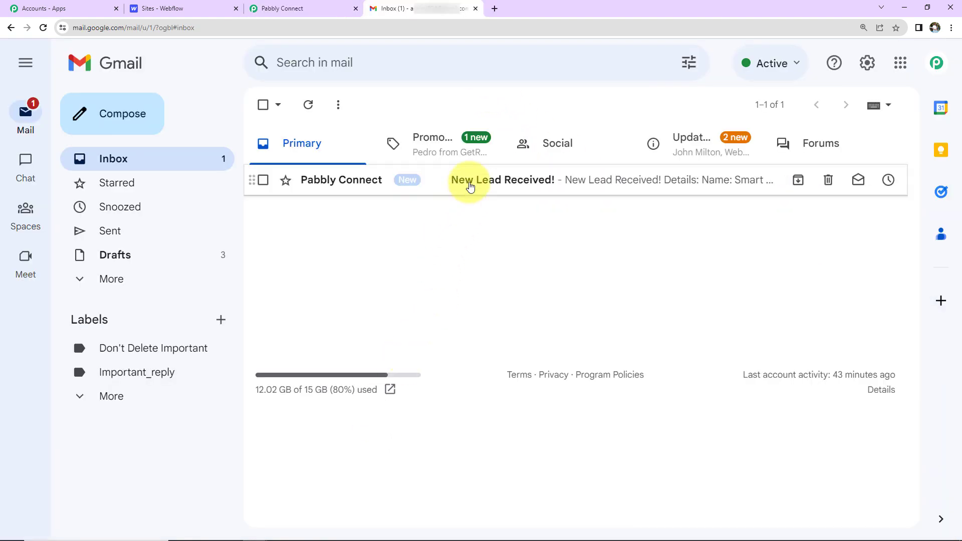
# - Open the unread 'New Lead Received!' email from Pabbly Connect to review the lead details
pyautogui.click(470, 187)
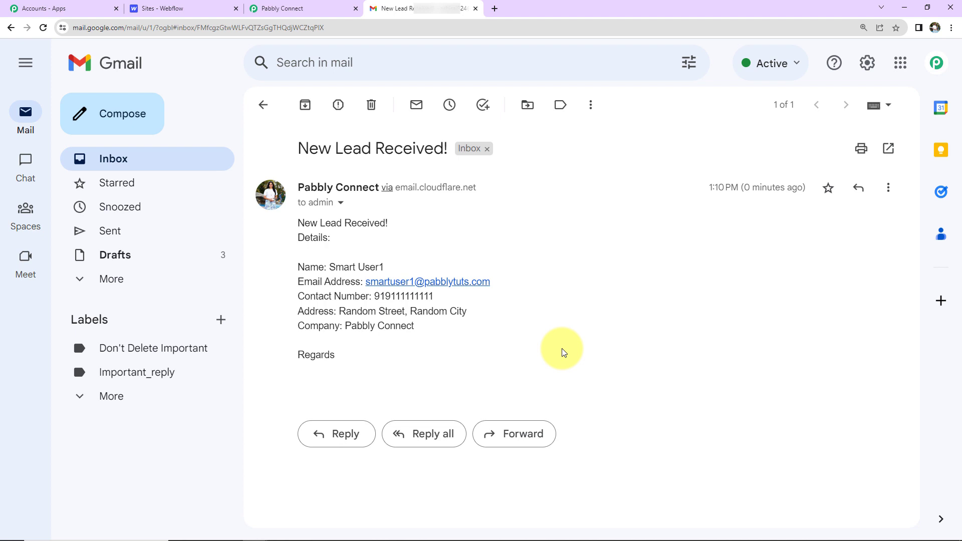
# - Open the live Supercool site's forms page in a private browsing window
pyautogui.click(194, 11)
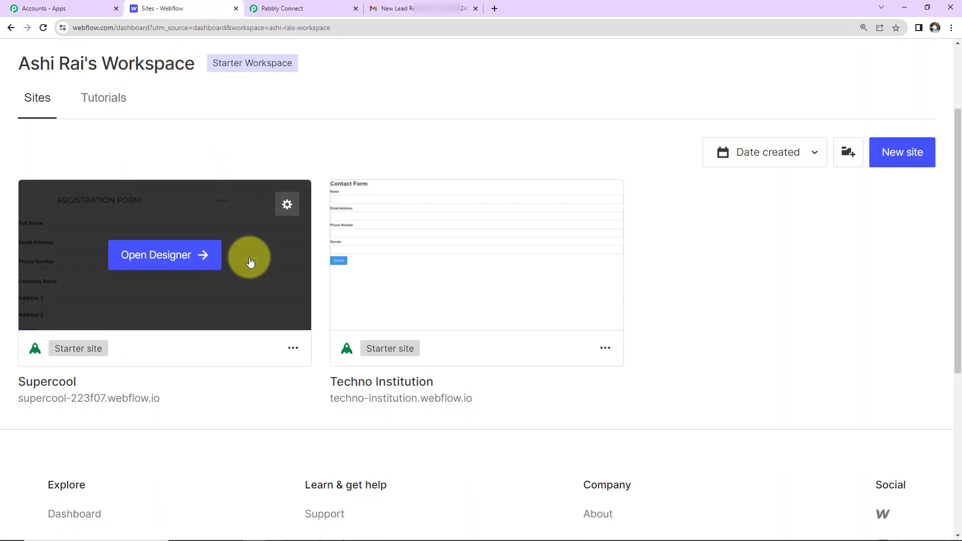
pyautogui.rightClick(102, 399)
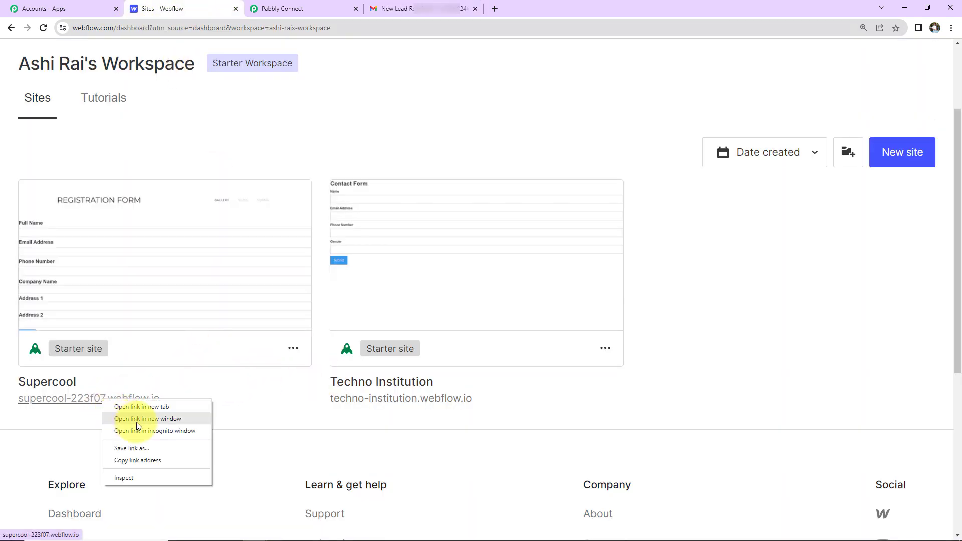
pyautogui.click(145, 431)
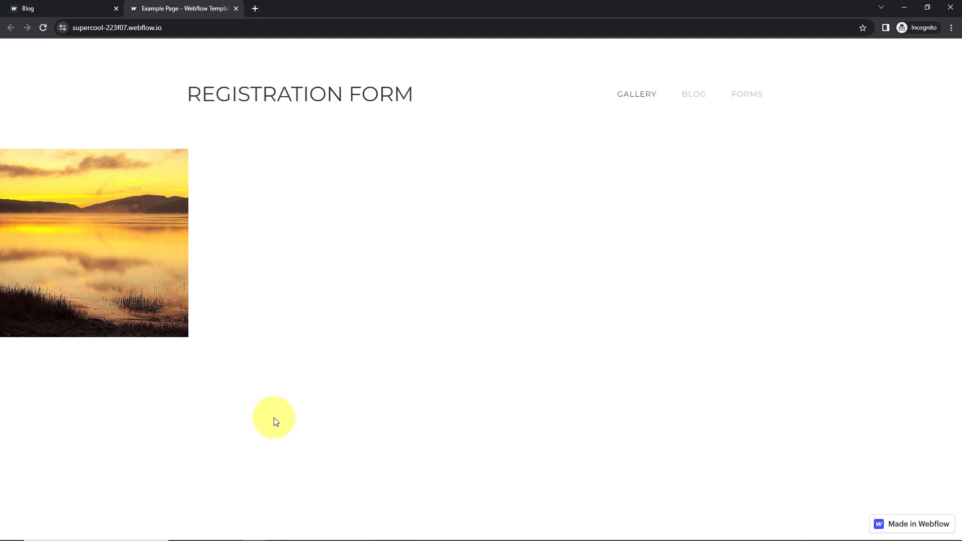
pyautogui.click(733, 97)
# - Autofill the registration form with a saved test lead and change the mobile prefix to +91
pyautogui.click(270, 177)
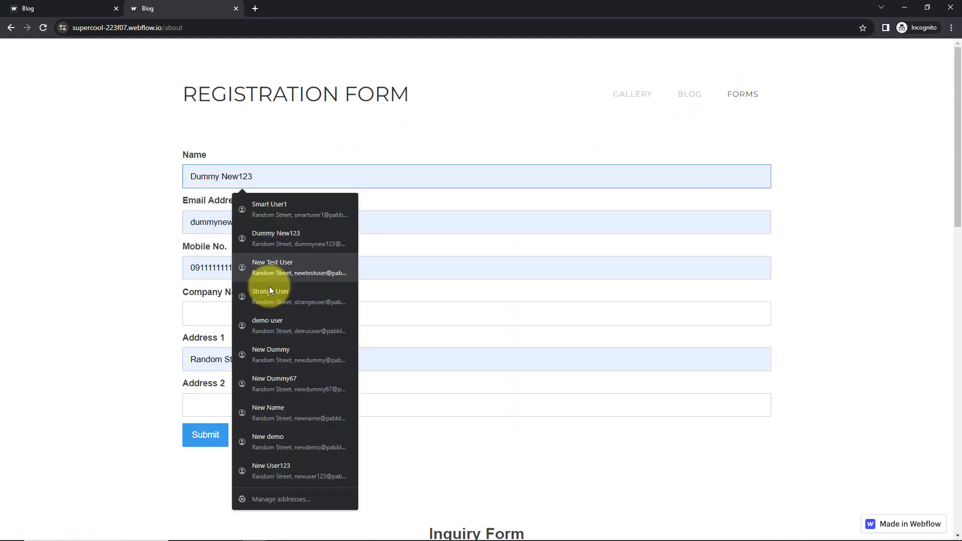
pyautogui.click(258, 354)
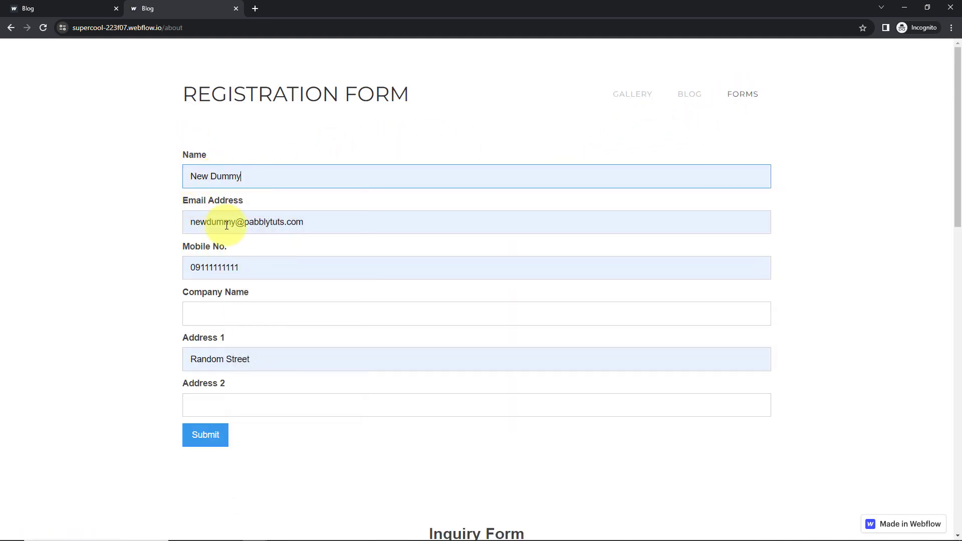
pyautogui.click(198, 268)
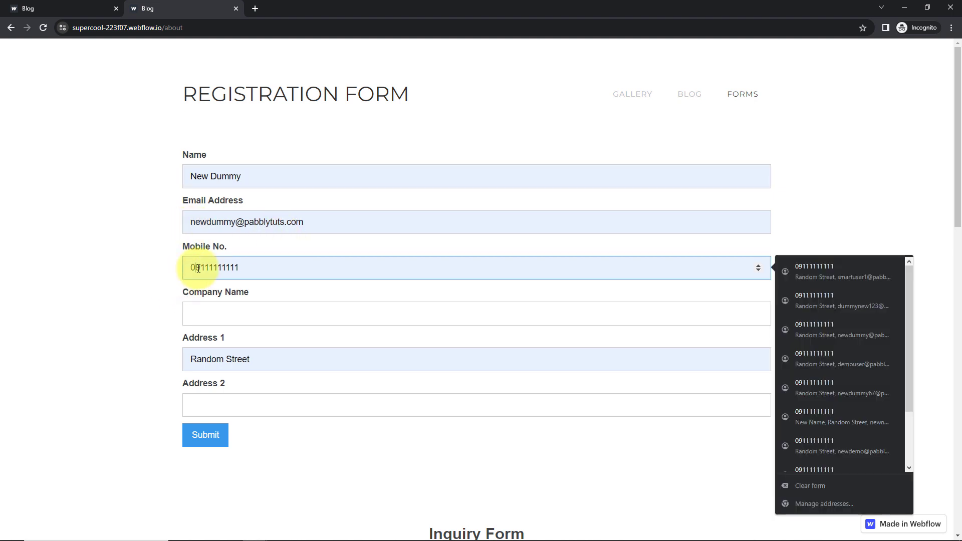
pyautogui.press('BackSpace')
pyautogui.write('+91')
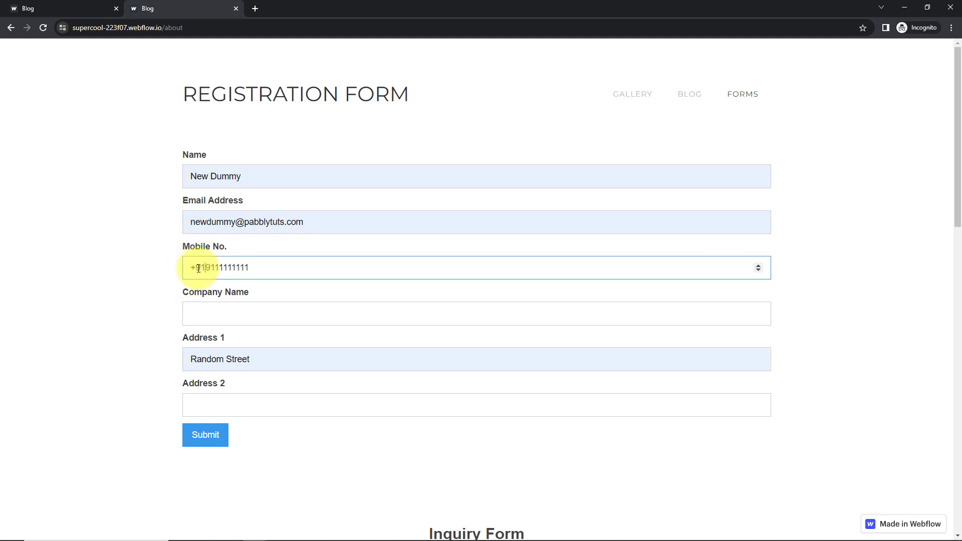
# - Enter company 'ABC Ltd.' and Address 2 'Random Home', then submit the form
pyautogui.click(201, 317)
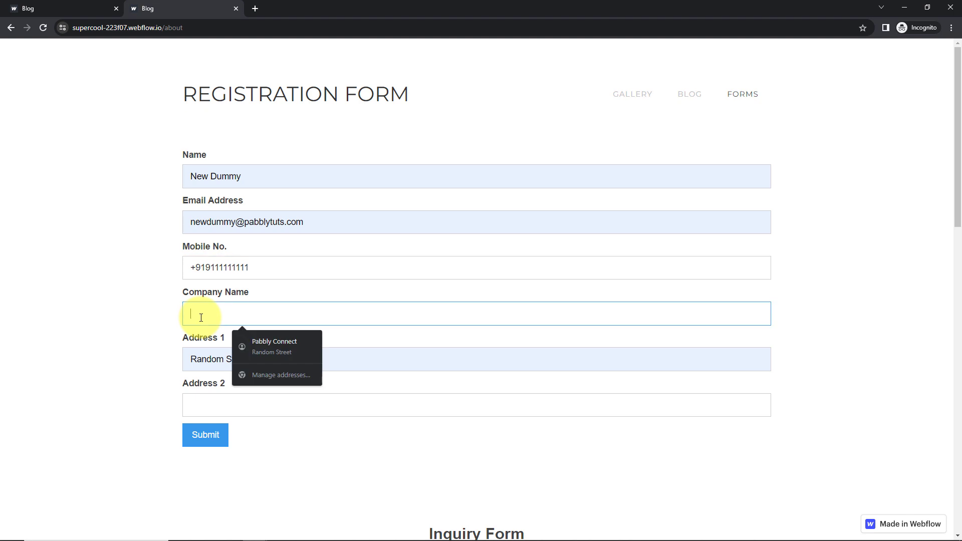
pyautogui.write('ABC ')
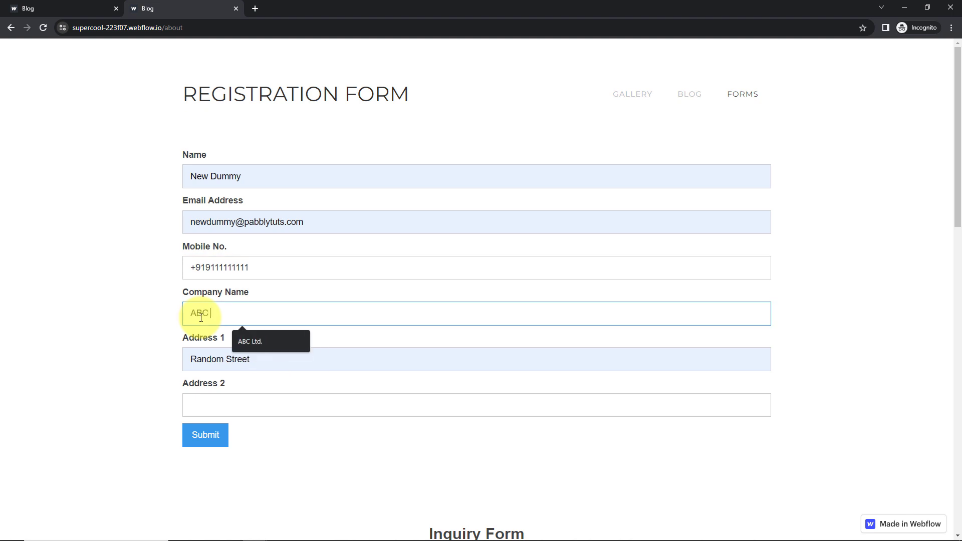
pyautogui.write('Ltd.')
pyautogui.click(212, 407)
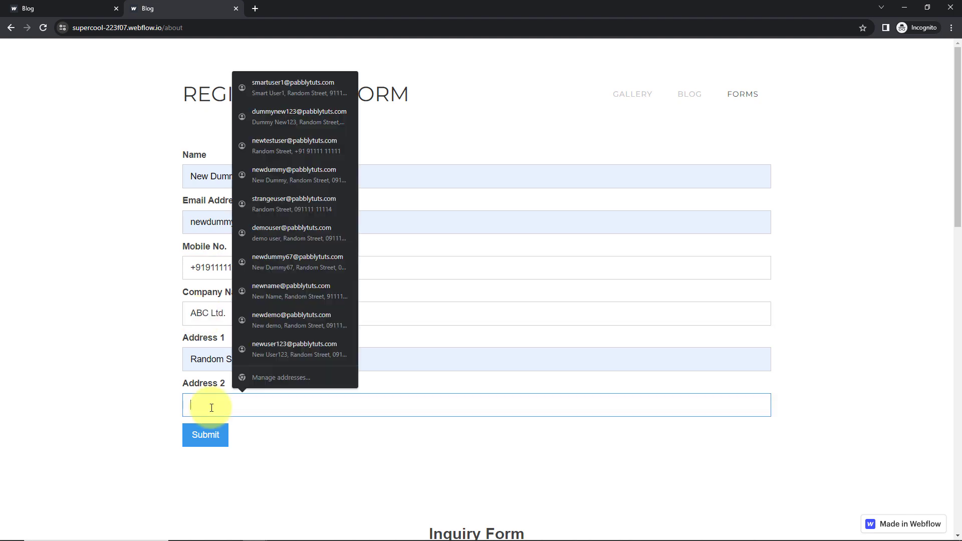
pyautogui.write('R')
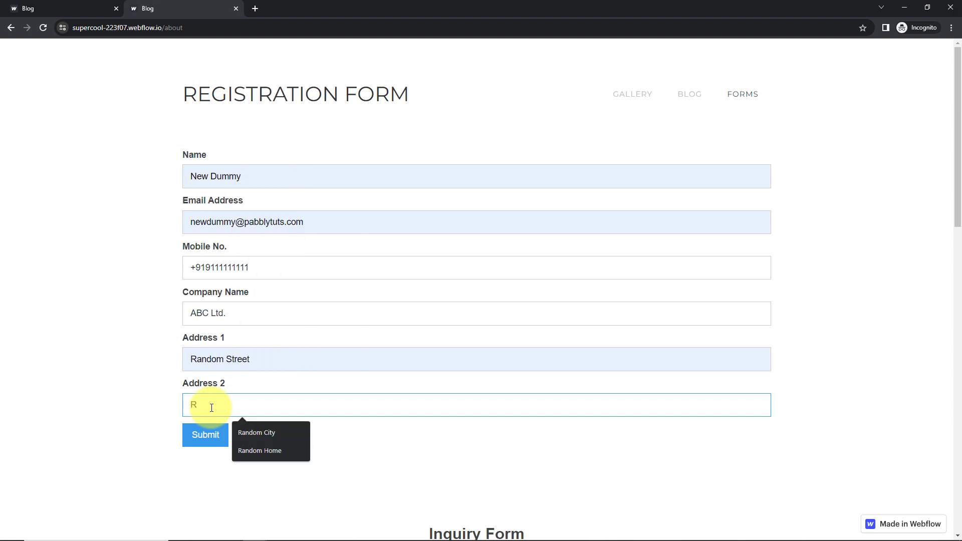
pyautogui.click(266, 450)
pyautogui.click(213, 439)
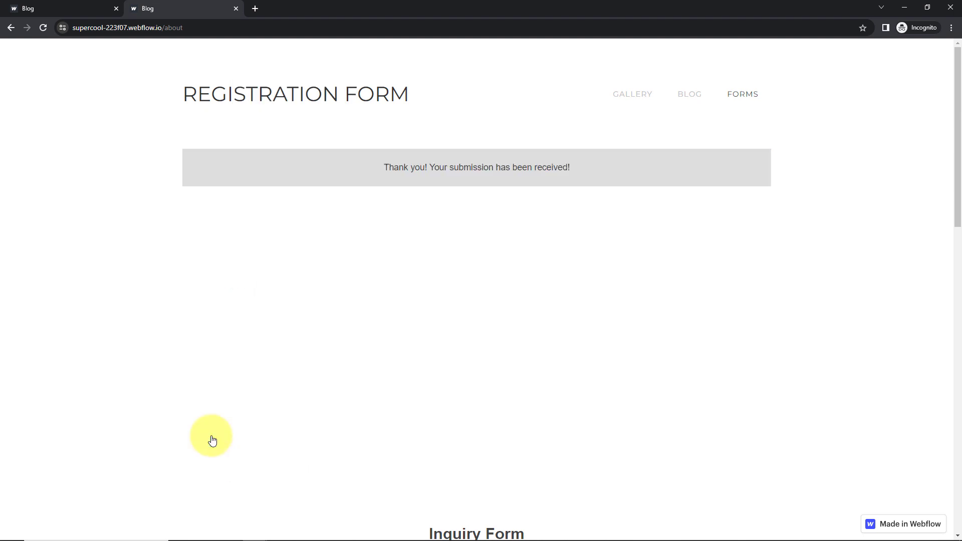
pyautogui.hotkey('alt', 'Tab')
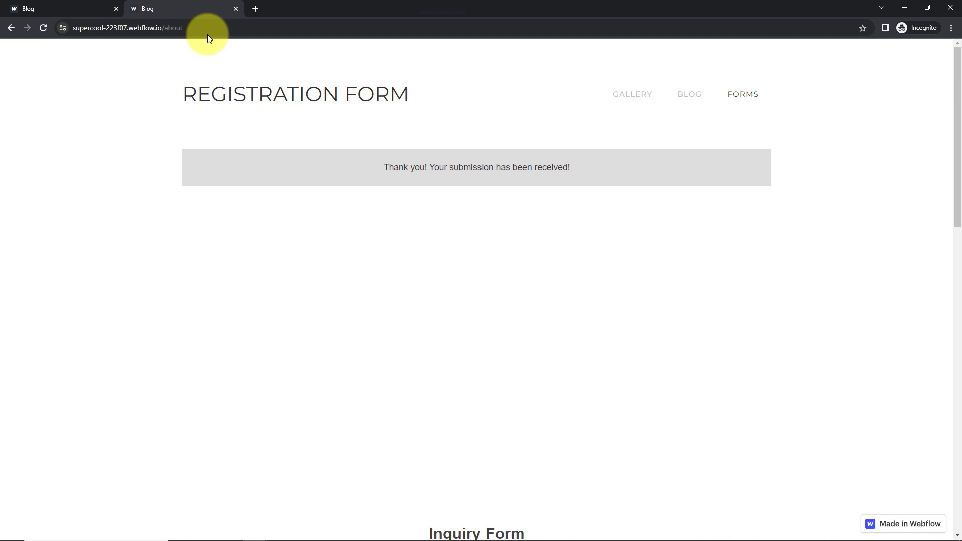
# - Open the newest 'New Lead Received!' email with the ABC Ltd. details, then return to the Pabbly Connect workflow
pyautogui.hotkey('alt', 'Tab')
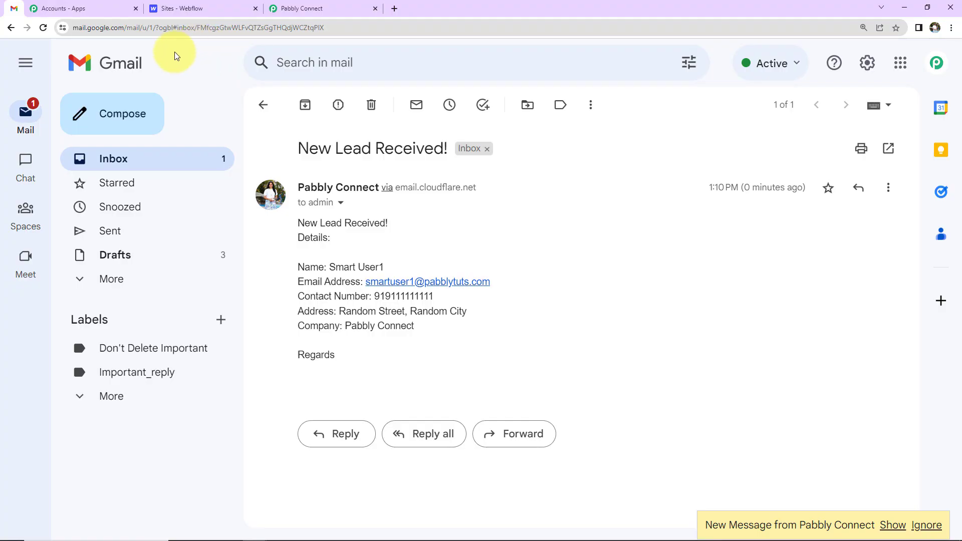
pyautogui.click(119, 159)
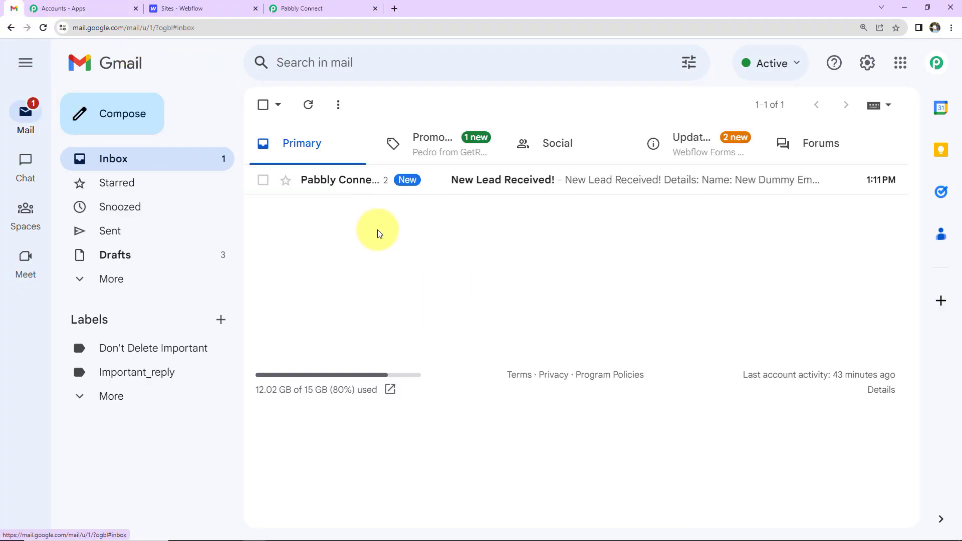
pyautogui.click(528, 186)
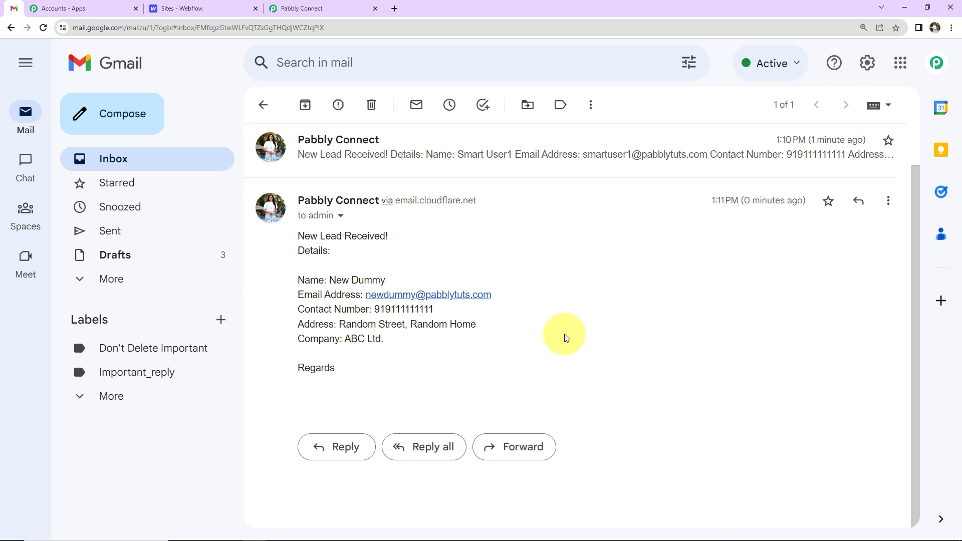
pyautogui.click(317, 9)
pyautogui.scroll(5, 351, 250)
pyautogui.scroll(15, 367, 307)
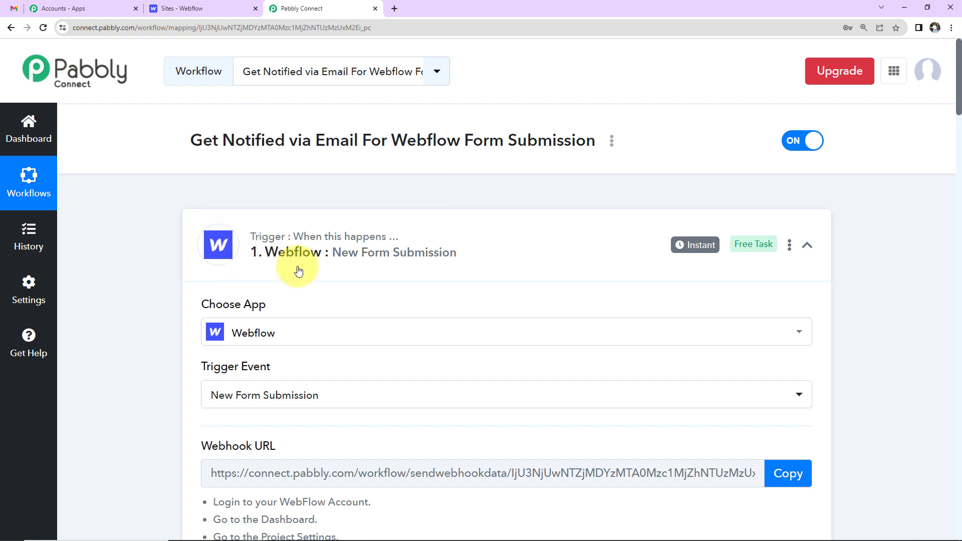
# - Collapse the Webflow New Form Submission trigger and Gmail Send Email action cards
pyautogui.click(805, 245)
pyautogui.scroll(-2, 770, 268)
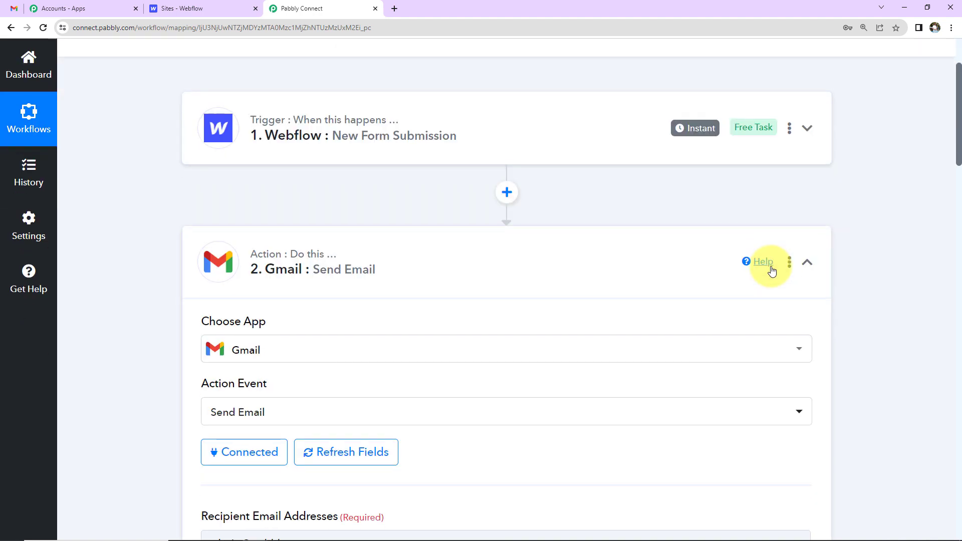
pyautogui.click(808, 264)
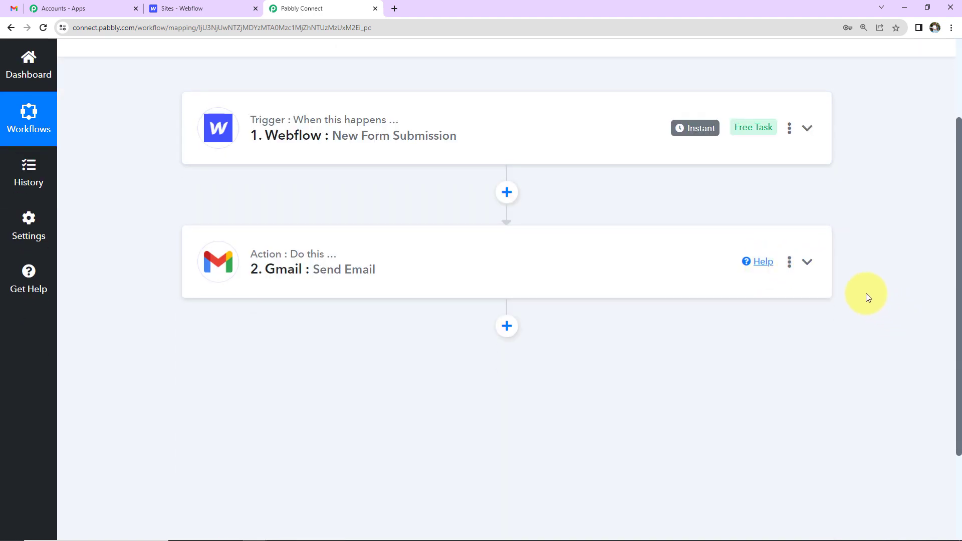
pyautogui.scroll(2, 865, 297)
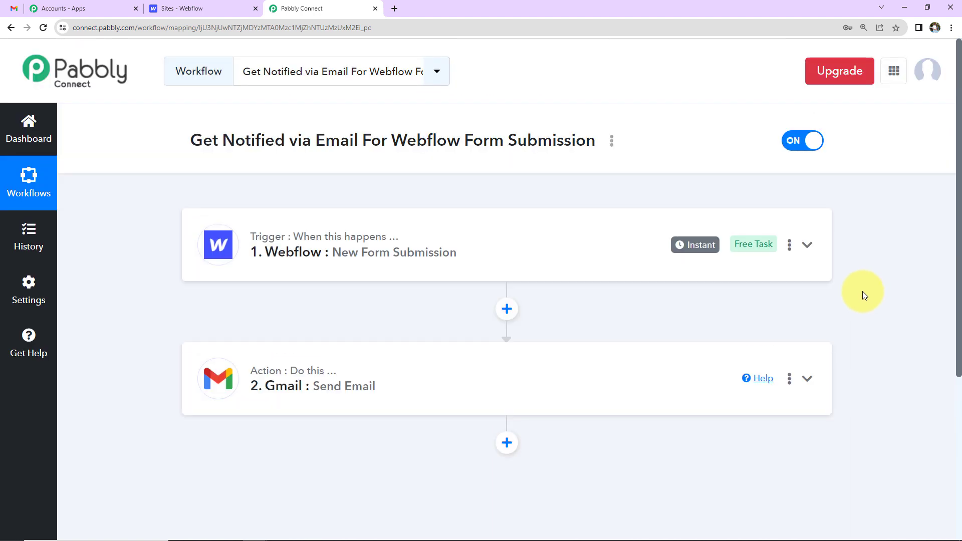